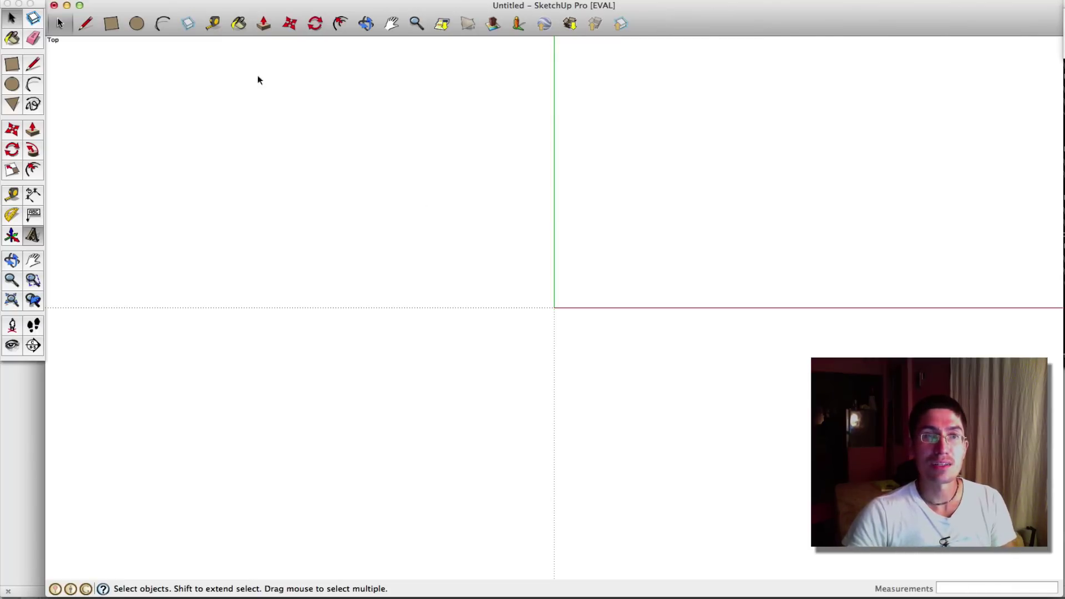
# Step: Draw the 0.36 m radius base disc
pyautogui.click(137, 23)
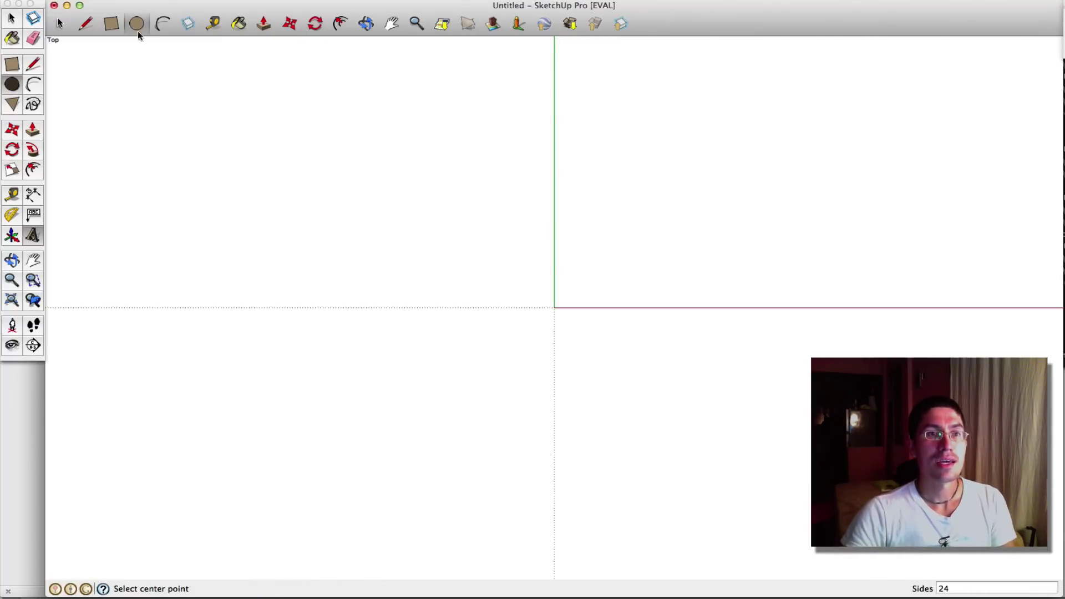
pyautogui.scroll(3, 619, 242)
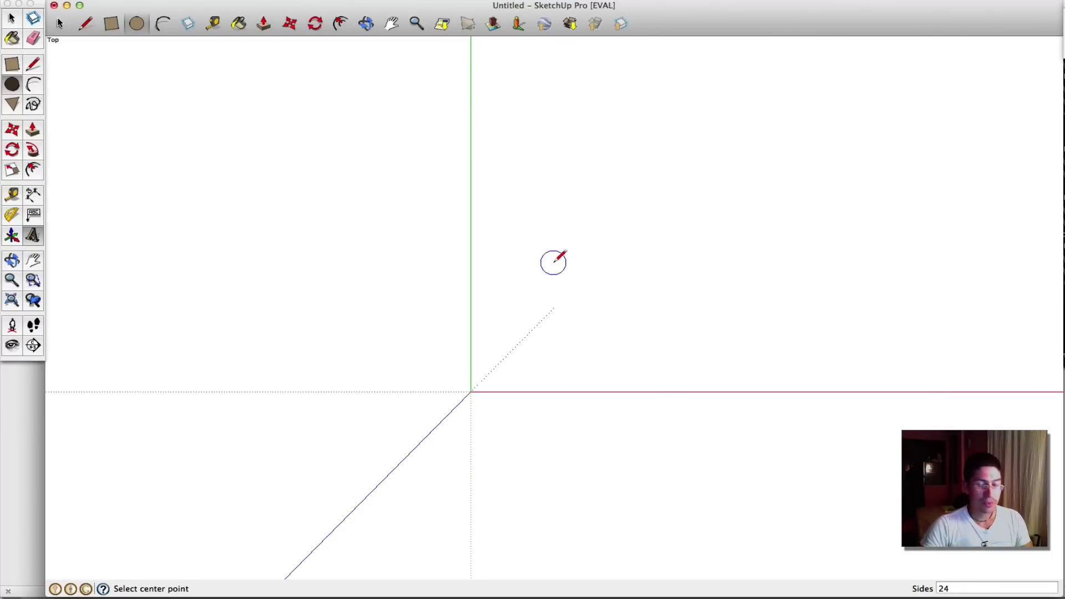
pyautogui.click(554, 263)
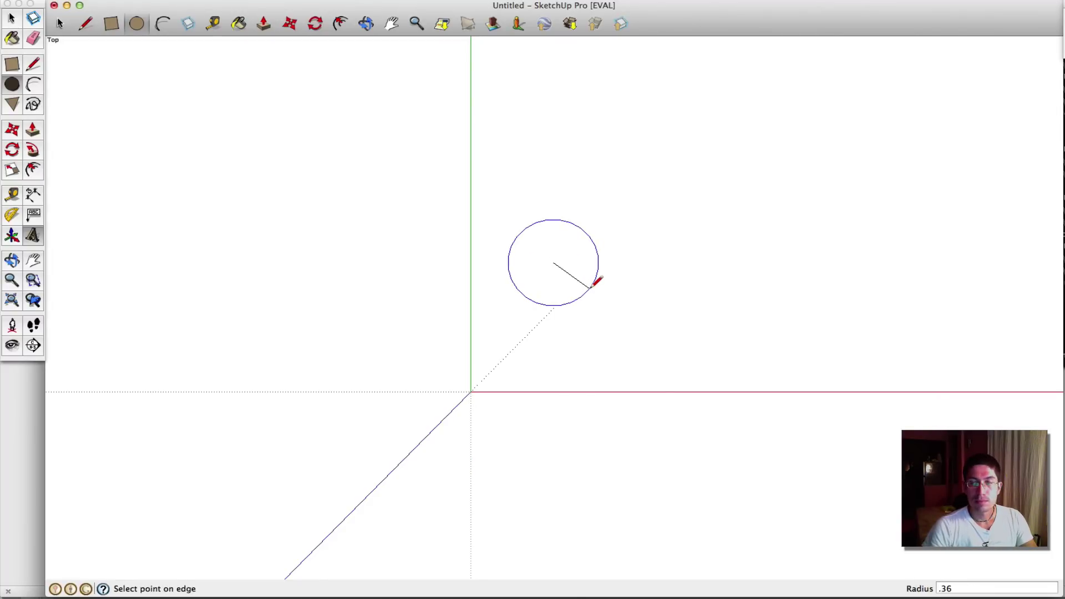
pyautogui.press('Return')
pyautogui.press('super+z')
# Step: Draw a line across the disc through its centre
pyautogui.press('l')
pyautogui.click(531, 264)
pyautogui.moveTo(737, 259); pyautogui.dragTo(868, 267, button='middle')
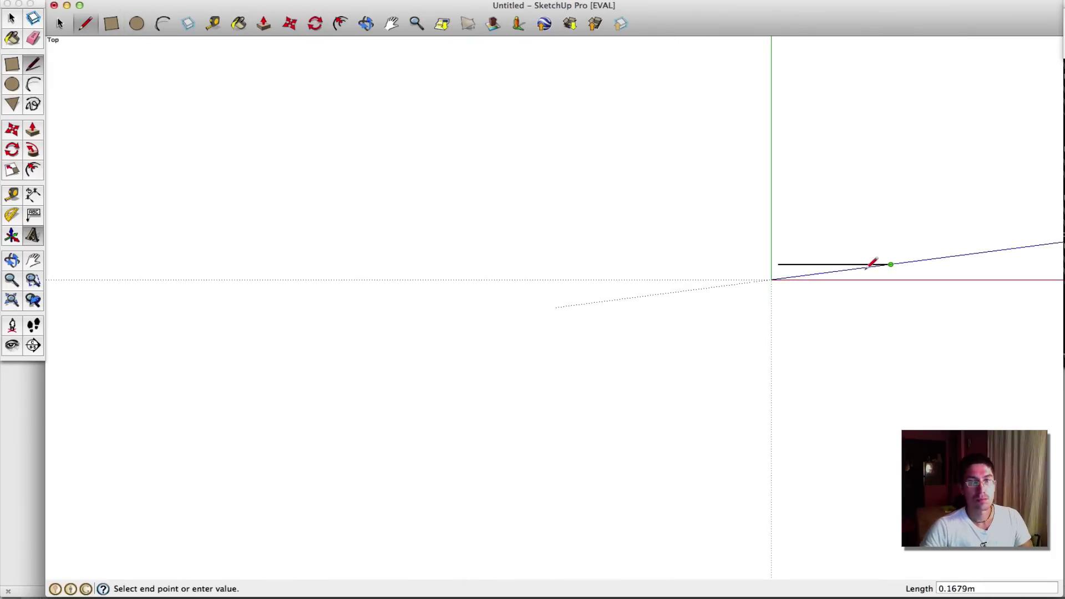
pyautogui.click(873, 264)
pyautogui.press('space')
pyautogui.scroll(5, 542, 307)
pyautogui.moveTo(542, 307); pyautogui.dragTo(670, 118, button='middle')
# Step: Add a 0.06 m radius circle centred on the line's midpoint
pyautogui.press('c')
pyautogui.click(655, 211)
pyautogui.click(810, 212)
pyautogui.click(655, 211)
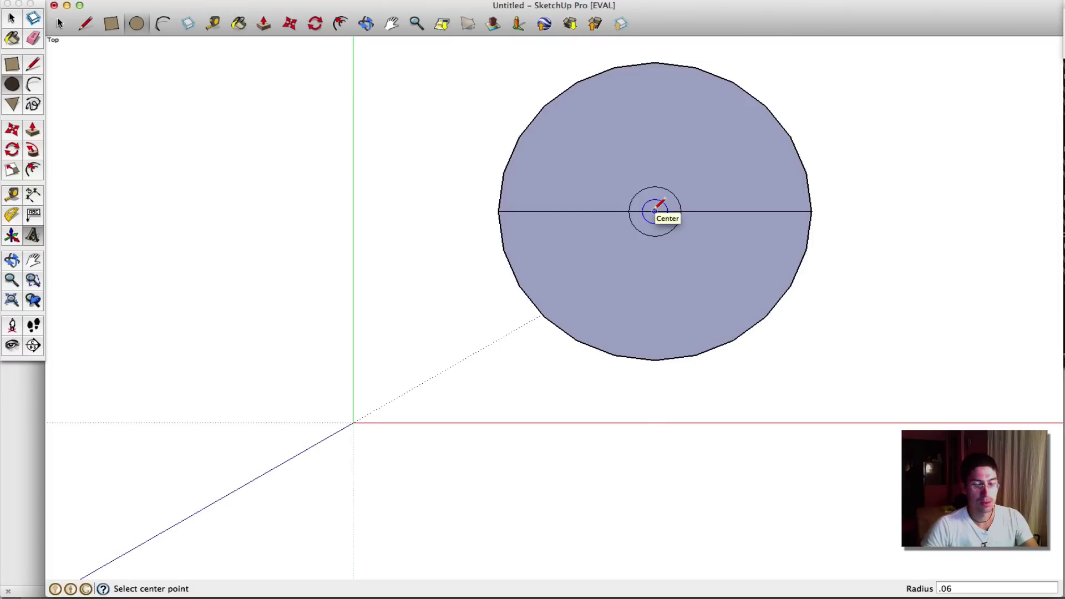
pyautogui.press('space')
# Step: Select the small centre circle and orbit to see the disc in 3D
pyautogui.click(652, 217)
pyautogui.click(652, 212)
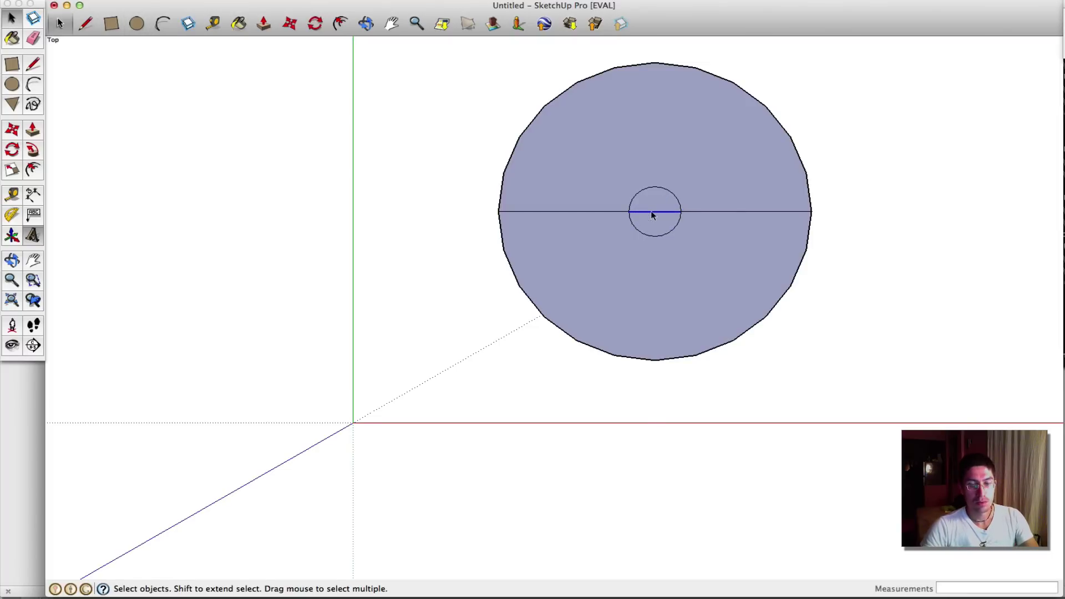
pyautogui.press('p')
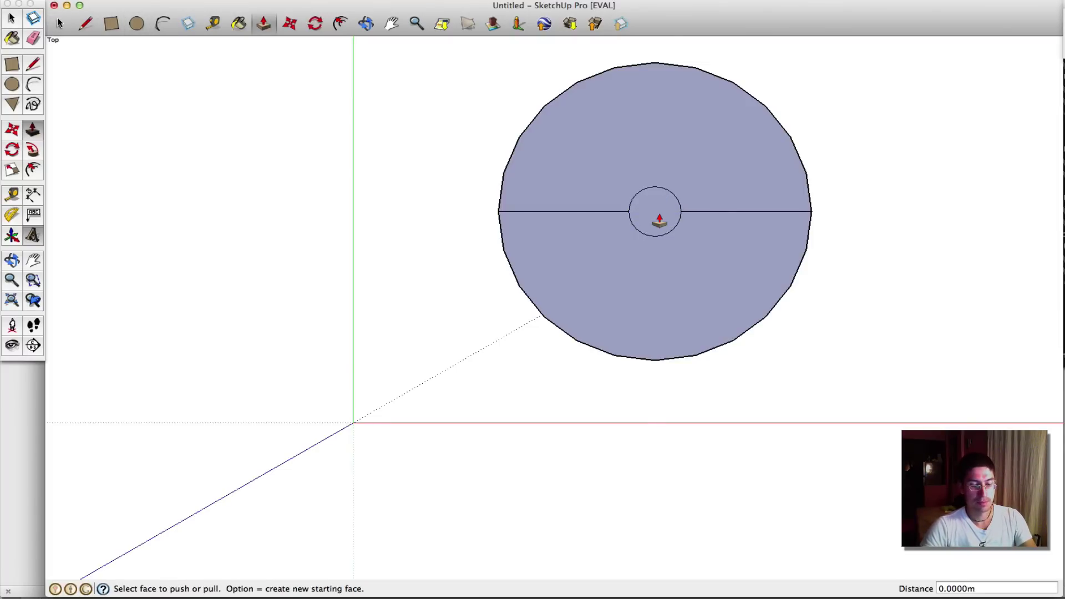
pyautogui.press('o')
pyautogui.moveTo(659, 213)
pyautogui.mouseDown()
pyautogui.moveTo(673, 44)
pyautogui.moveTo(656, 216)
pyautogui.mouseUp()
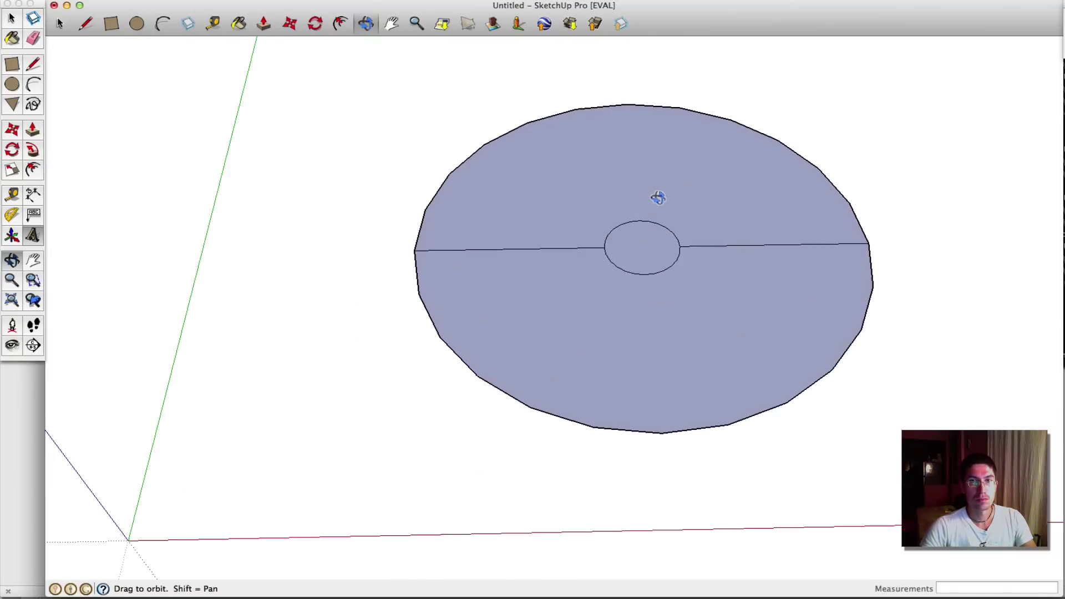
pyautogui.moveTo(658, 198); pyautogui.dragTo(630, 238)
# Step: Push/pull the small circle up 0.36 m into a cylindrical post
pyautogui.press('p')
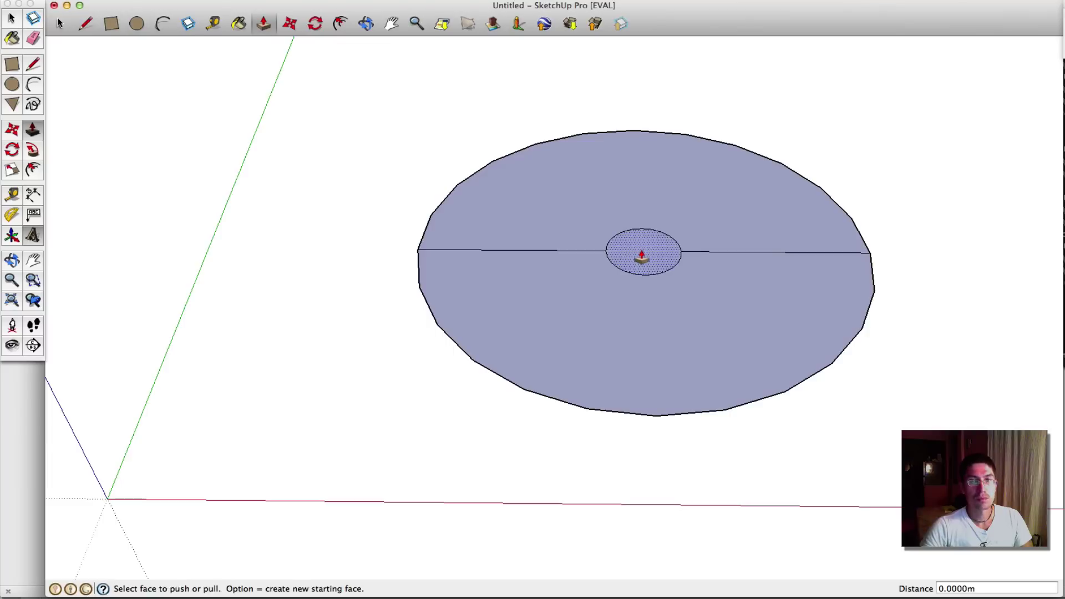
pyautogui.moveTo(638, 247); pyautogui.dragTo(650, 207)
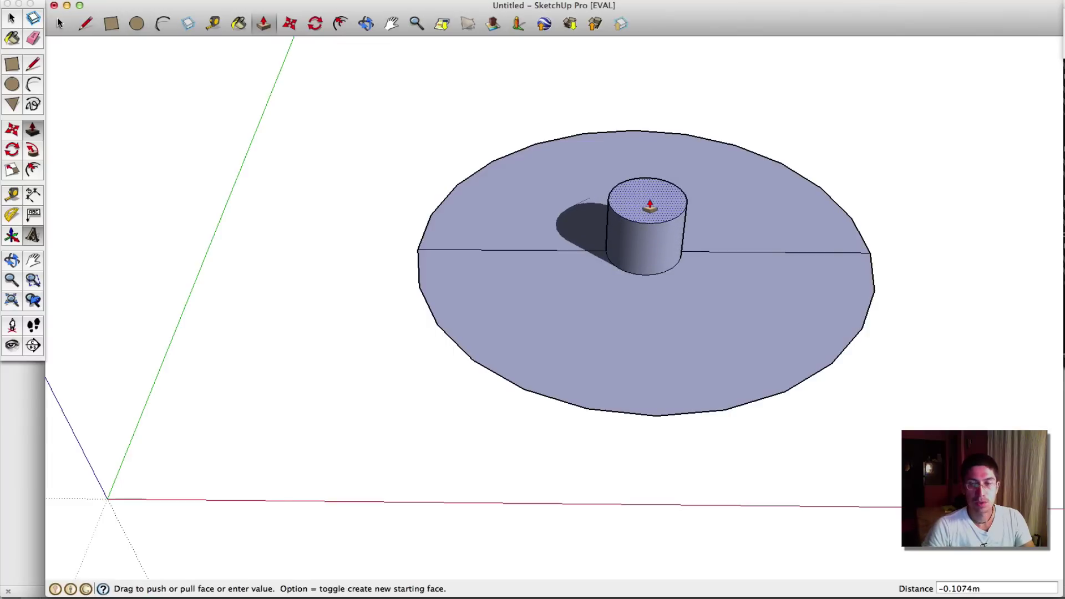
pyautogui.press('Return')
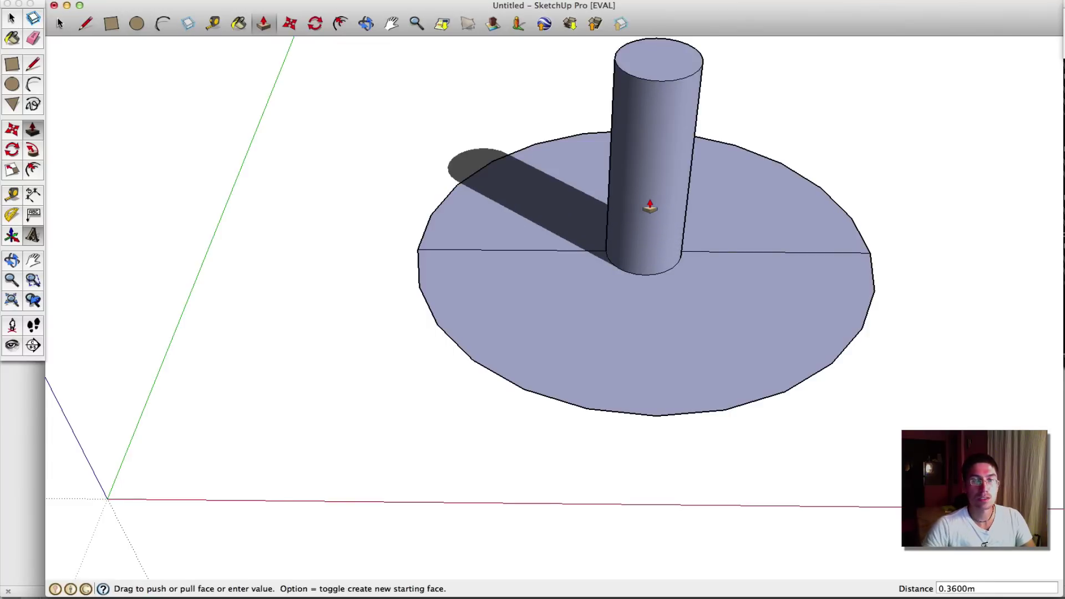
pyautogui.scroll(2, 649, 50)
pyautogui.scroll(-5, 648, 49)
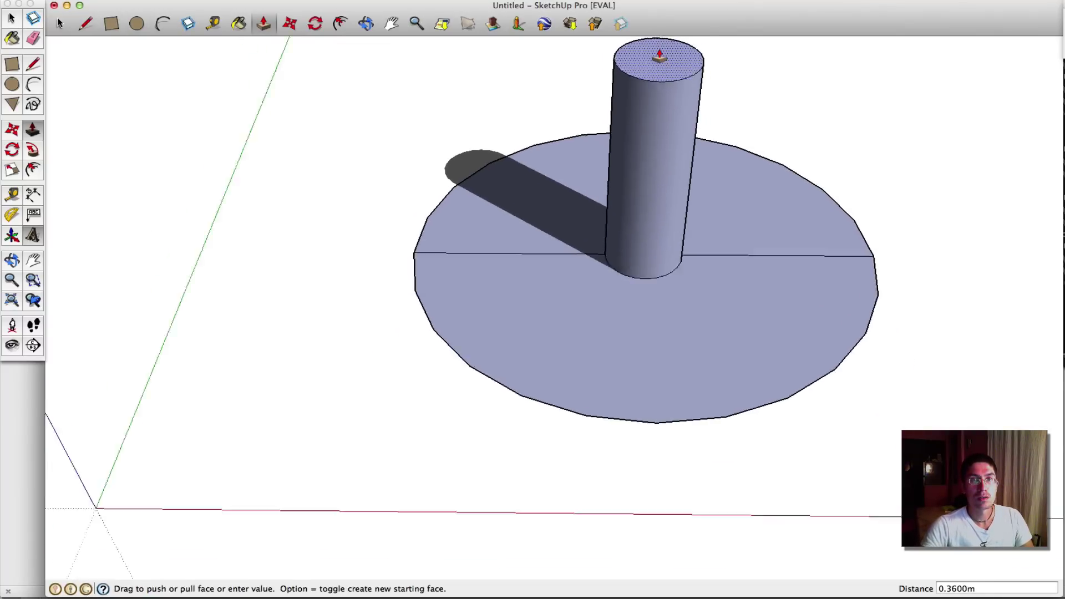
pyautogui.scroll(-2, 647, 178)
pyautogui.scroll(4, 644, 100)
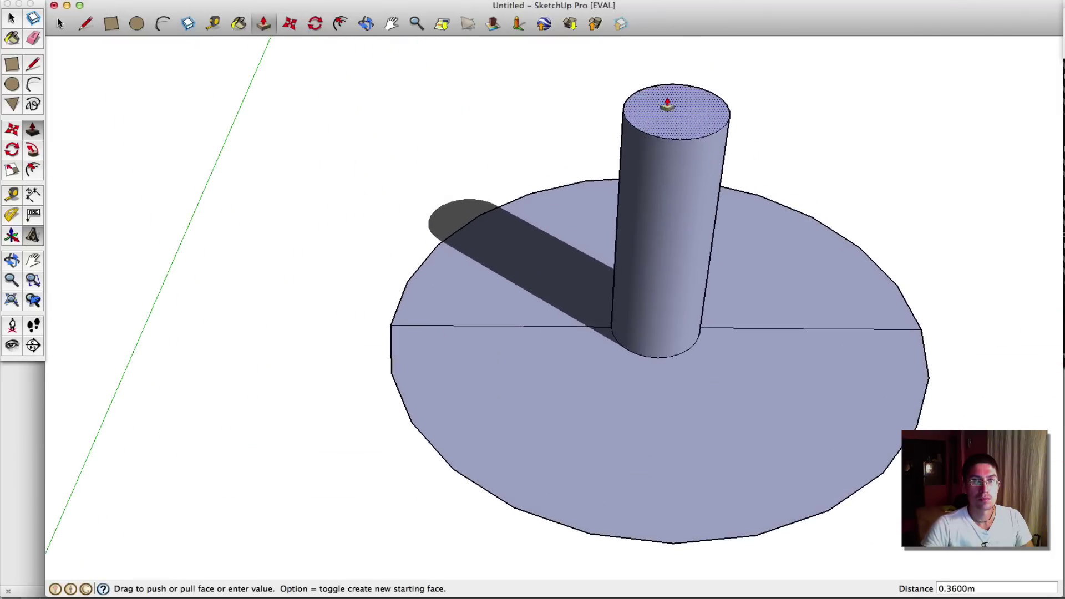
pyautogui.press('space')
pyautogui.click(672, 104)
# Step: Scale the cylinder's top face inward so the post narrows toward its top
pyautogui.press('s')
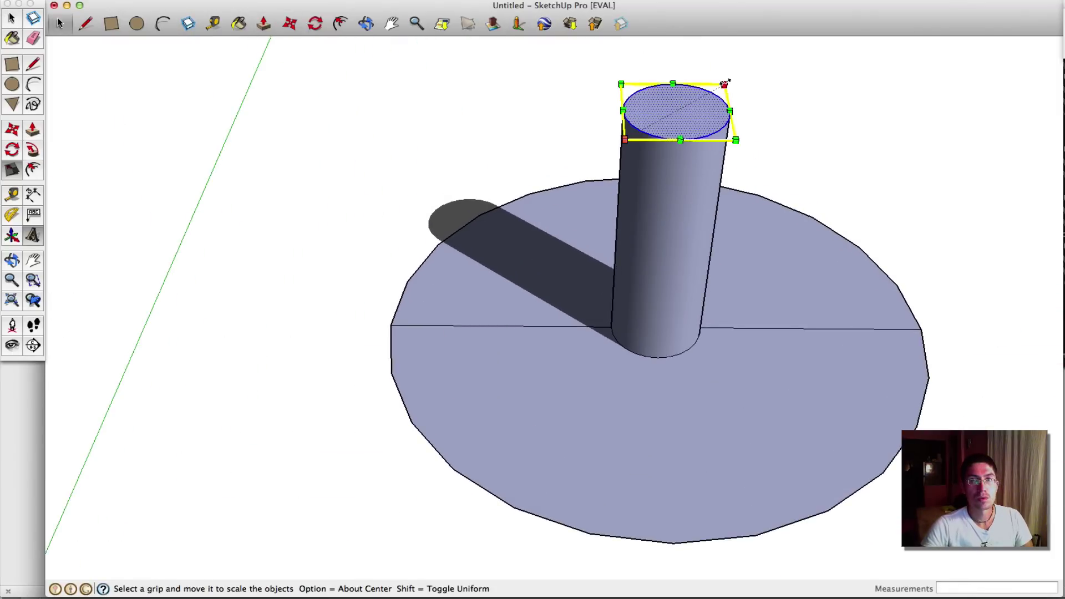
pyautogui.moveTo(724, 83); pyautogui.dragTo(702, 97)
pyautogui.press('space')
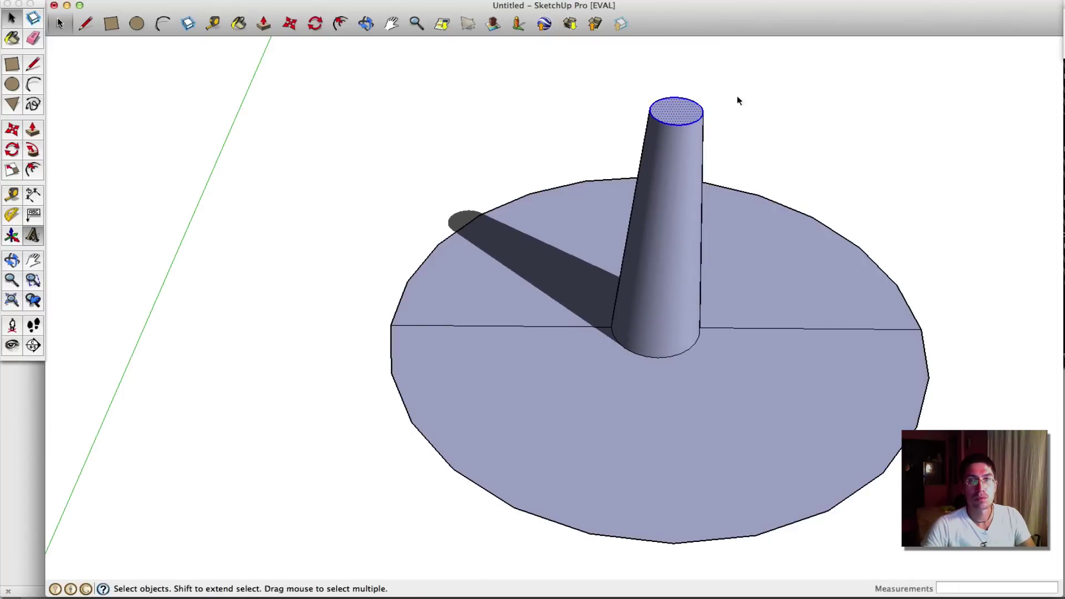
pyautogui.click(774, 100)
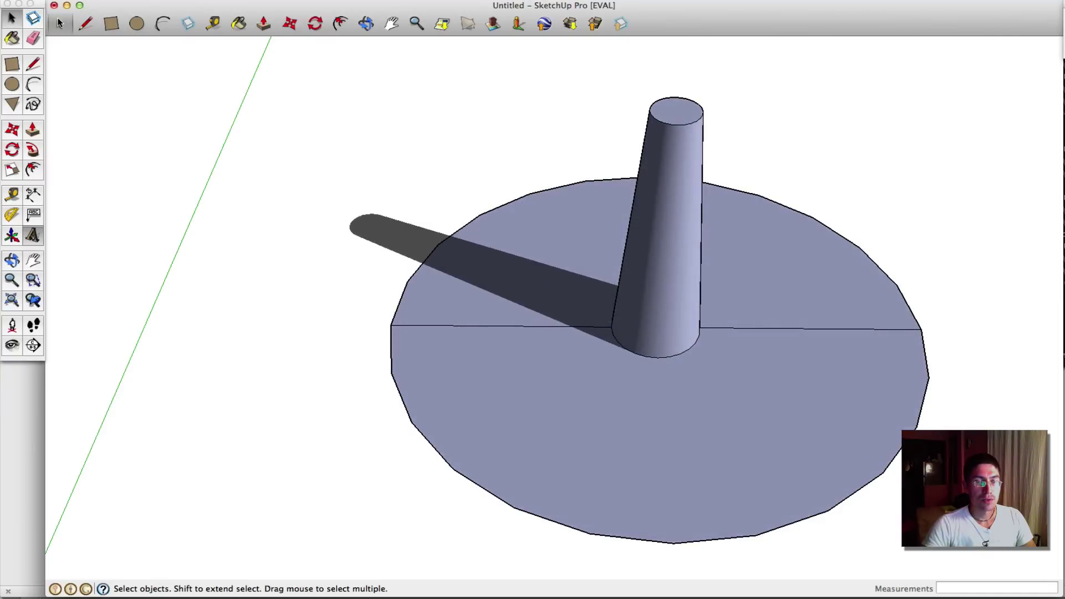
pyautogui.scroll(4, 339, 233)
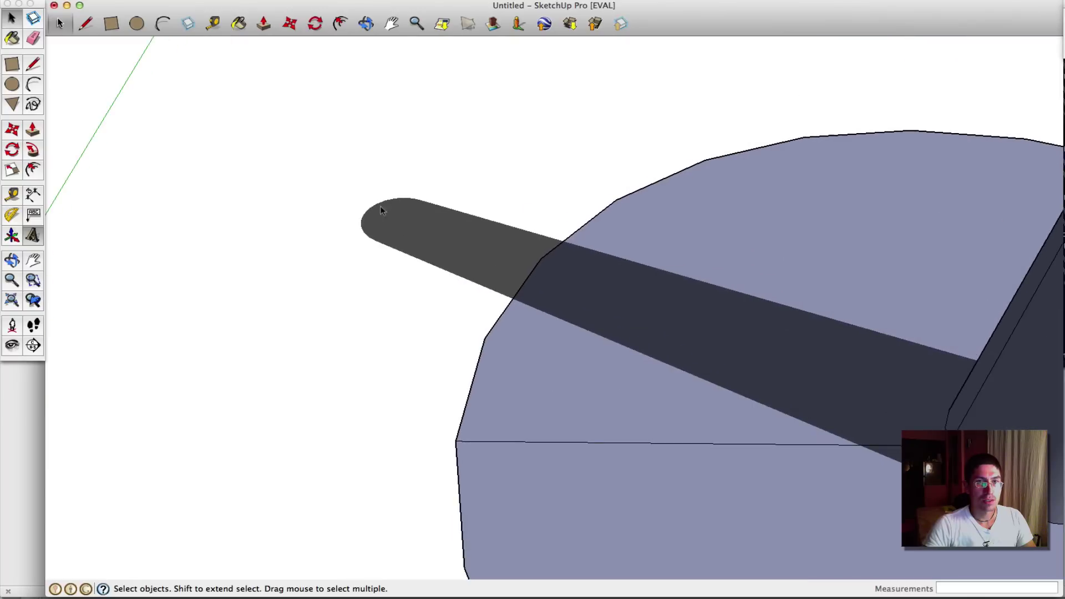
pyautogui.scroll(-4, 377, 205)
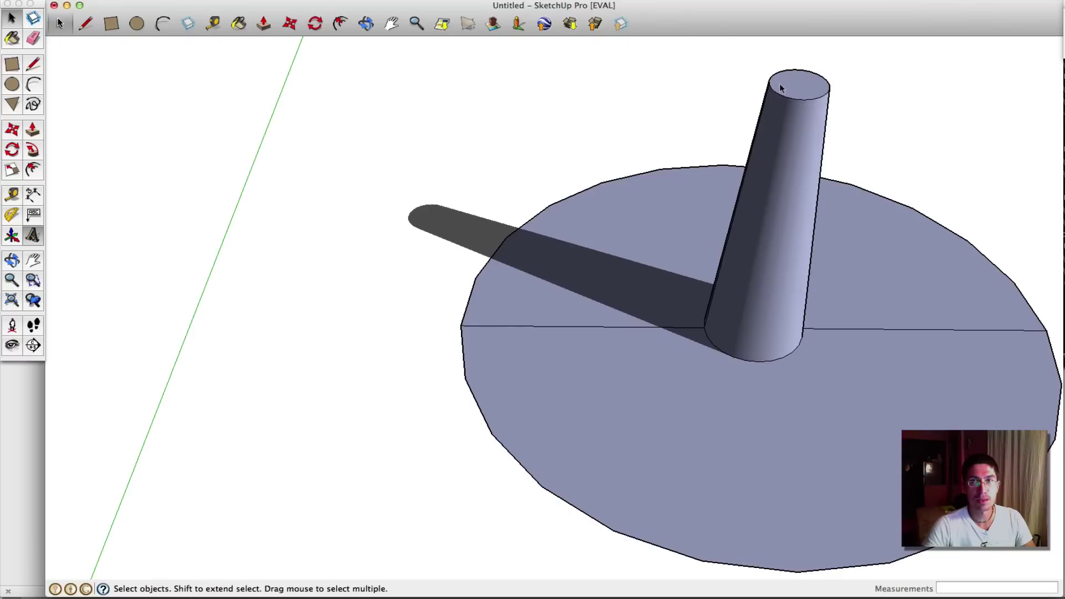
pyautogui.scroll(-2, 813, 55)
pyautogui.scroll(3, 814, 56)
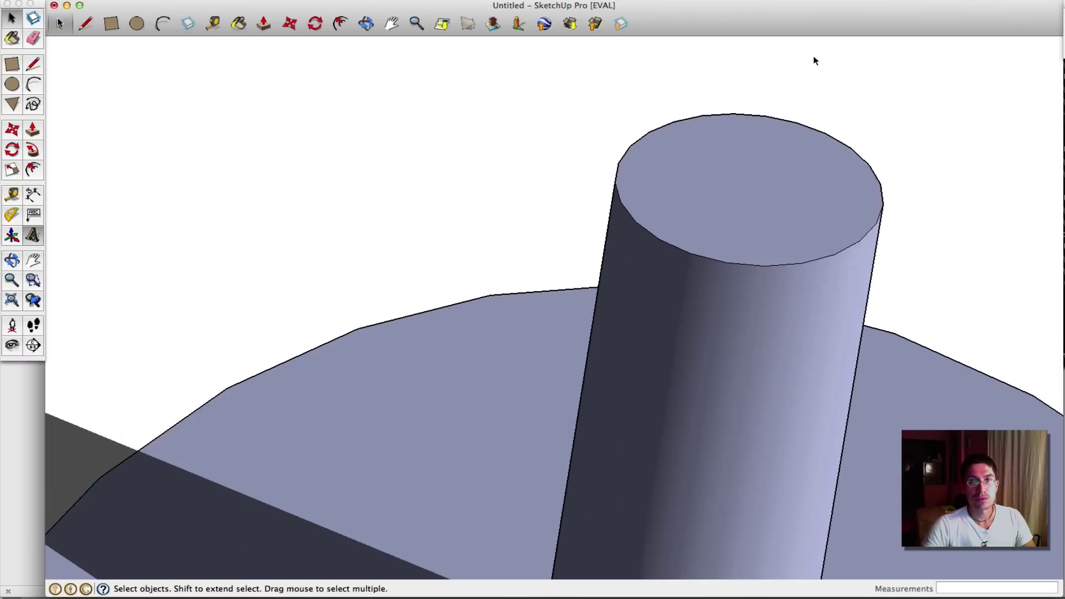
pyautogui.scroll(-3, 814, 55)
pyautogui.scroll(1, 805, 78)
# Step: Draw a line across the post's top face
pyautogui.moveTo(779, 149); pyautogui.dragTo(727, 172, button='middle')
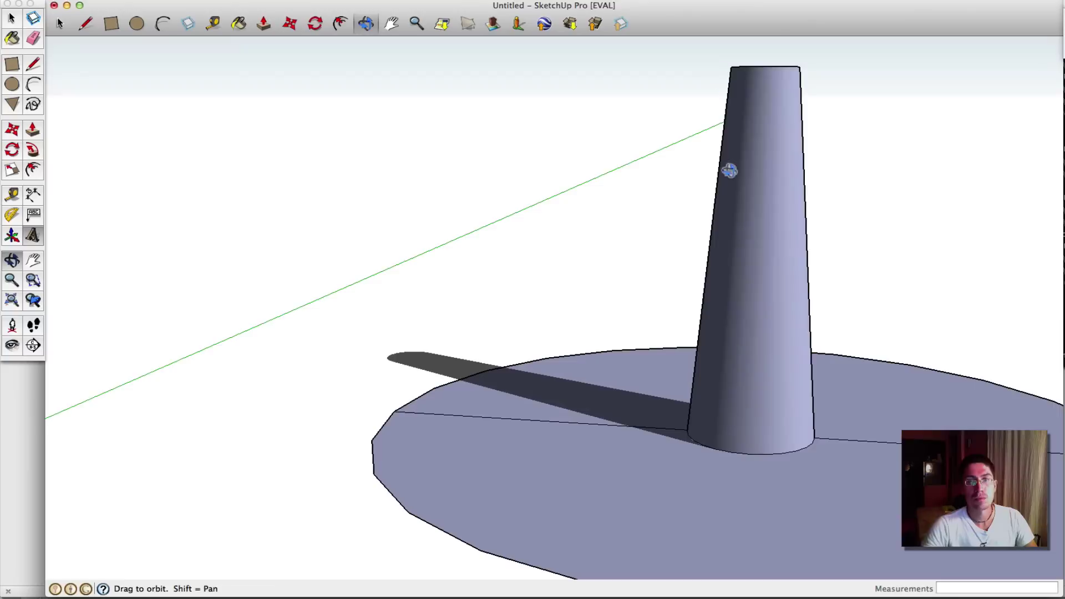
pyautogui.press('t')
pyautogui.moveTo(761, 433); pyautogui.dragTo(788, 83, button='middle')
pyautogui.press('l')
pyautogui.click(758, 129)
pyautogui.click(835, 136)
pyautogui.press('space')
pyautogui.click(796, 133)
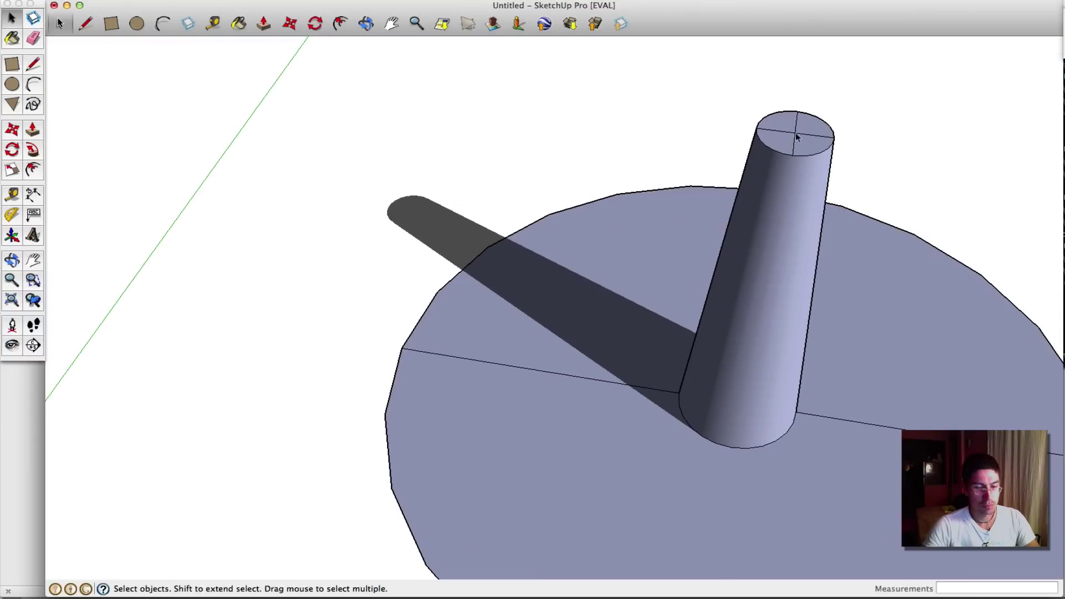
# Step: Move the top line up 0.04 m to form a peak on the post
pyautogui.press('m')
pyautogui.click(796, 133)
pyautogui.write('.04')
pyautogui.press('Return')
pyautogui.press('space')
pyautogui.moveTo(799, 92)
pyautogui.mouseDown(button='middle')
pyautogui.moveTo(808, 268)
pyautogui.moveTo(784, 105)
pyautogui.mouseUp(button='middle')
pyautogui.click(815, 274)
pyautogui.write('m.04')
pyautogui.press('Return')
pyautogui.press('space')
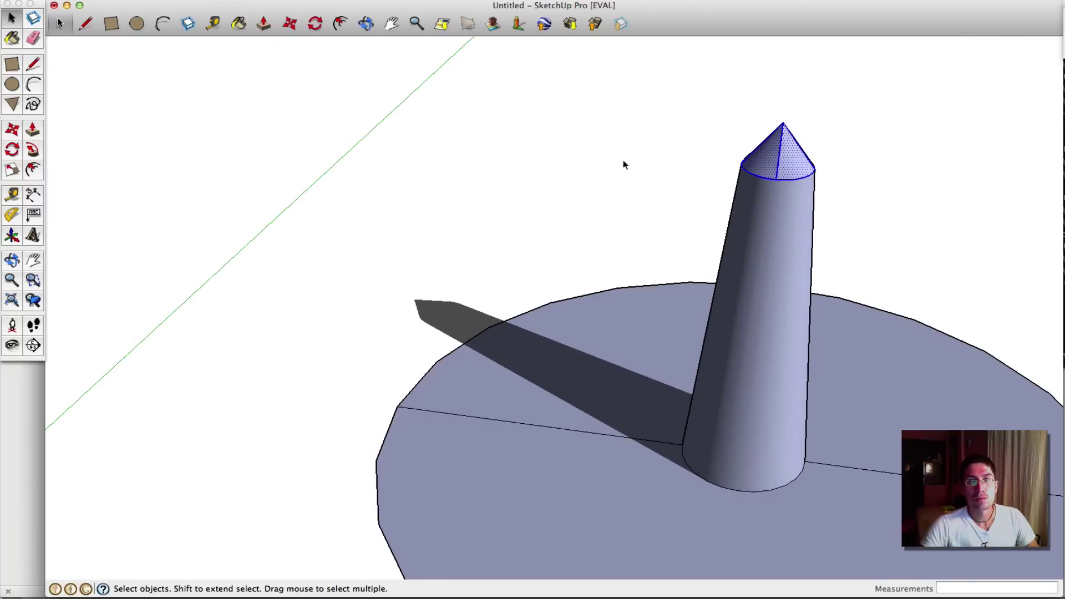
pyautogui.click(624, 160)
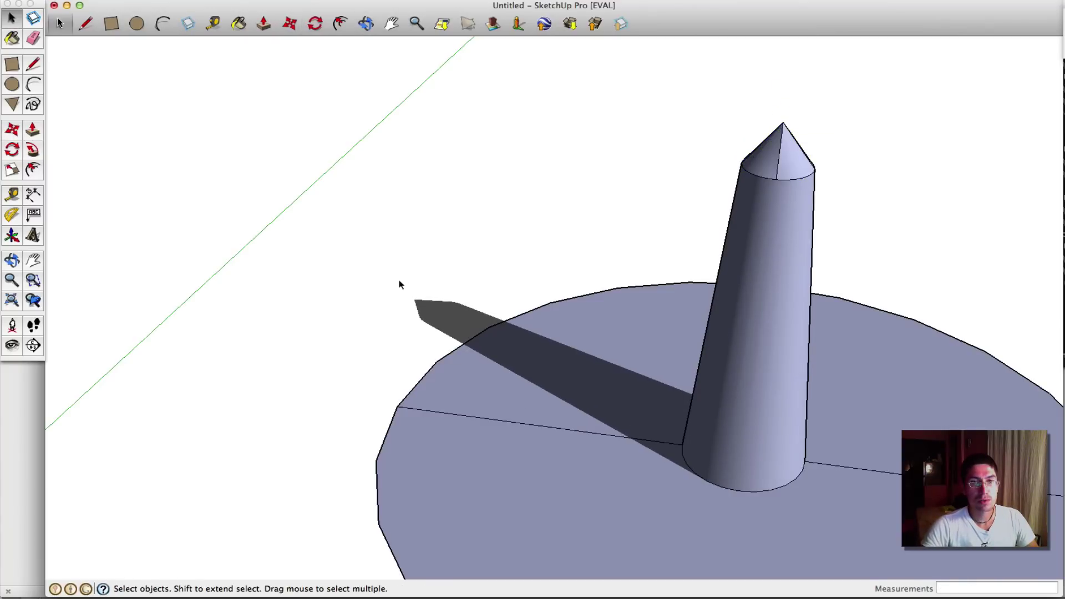
# Step: View the shadowed post from Top view, orbit back to perspective, and start the 3D Text tool
pyautogui.scroll(5, 400, 283)
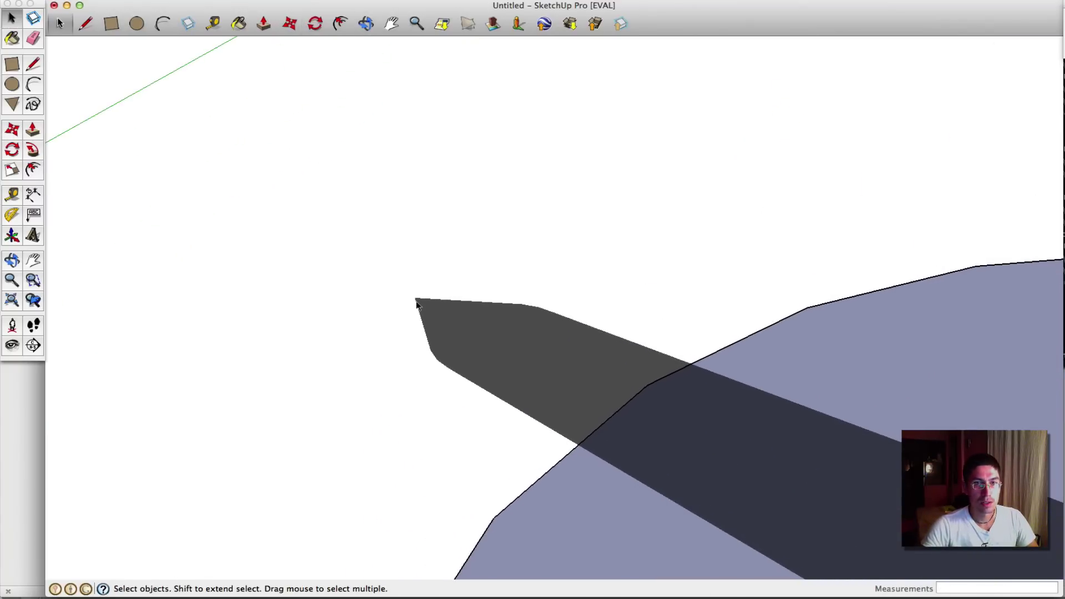
pyautogui.scroll(-5, 419, 303)
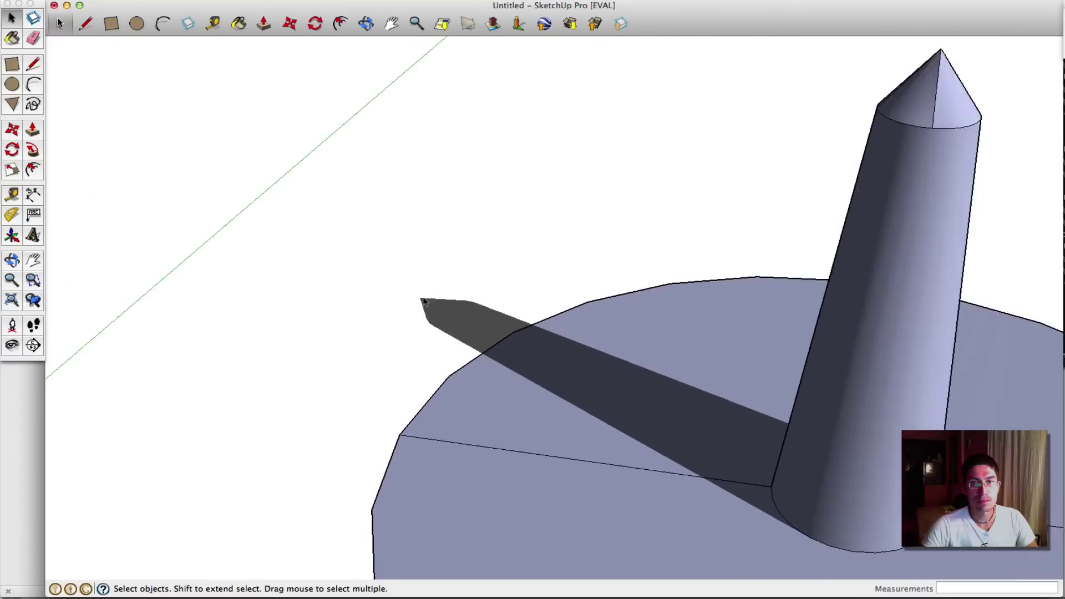
pyautogui.scroll(-3, 424, 302)
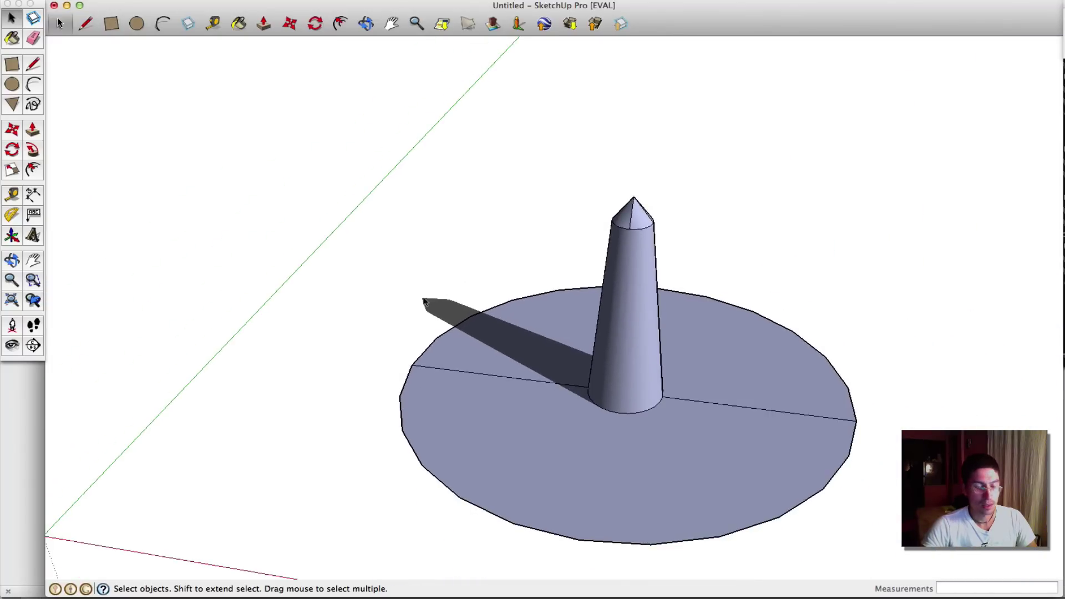
pyautogui.press('super+2')
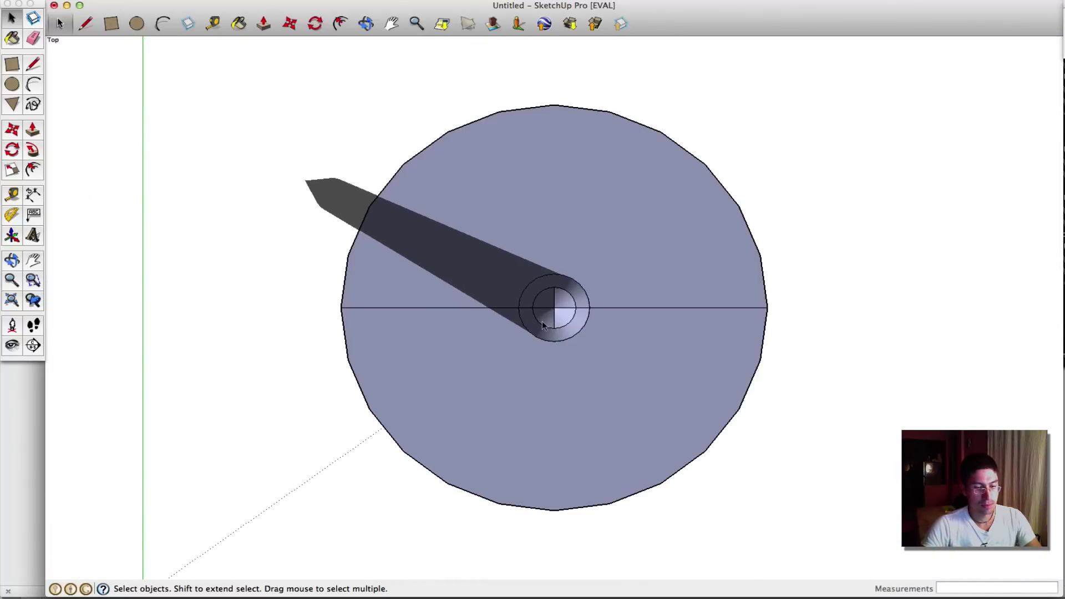
pyautogui.press('o')
pyautogui.moveTo(543, 324); pyautogui.dragTo(222, 97)
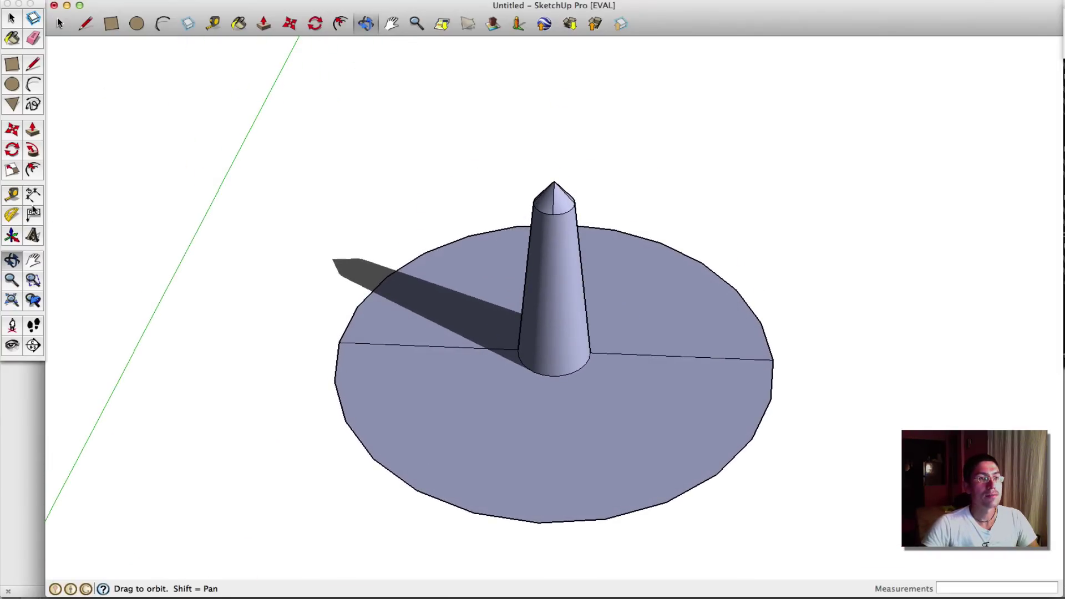
pyautogui.click(36, 233)
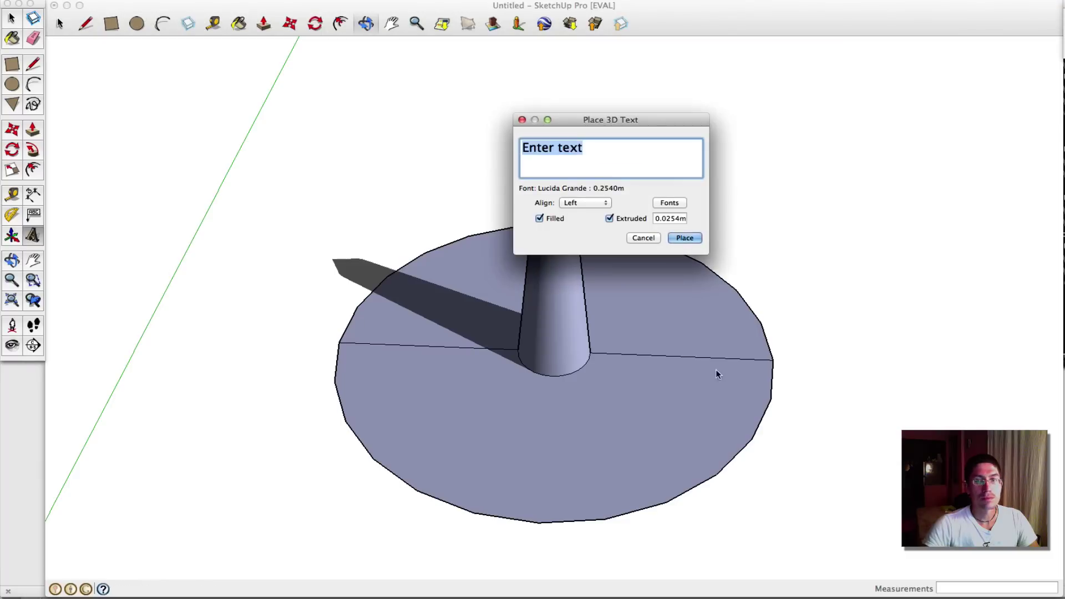
# Step: Enter 'East' as extruded 3D text and place it just outside the disc edge
pyautogui.write('East')
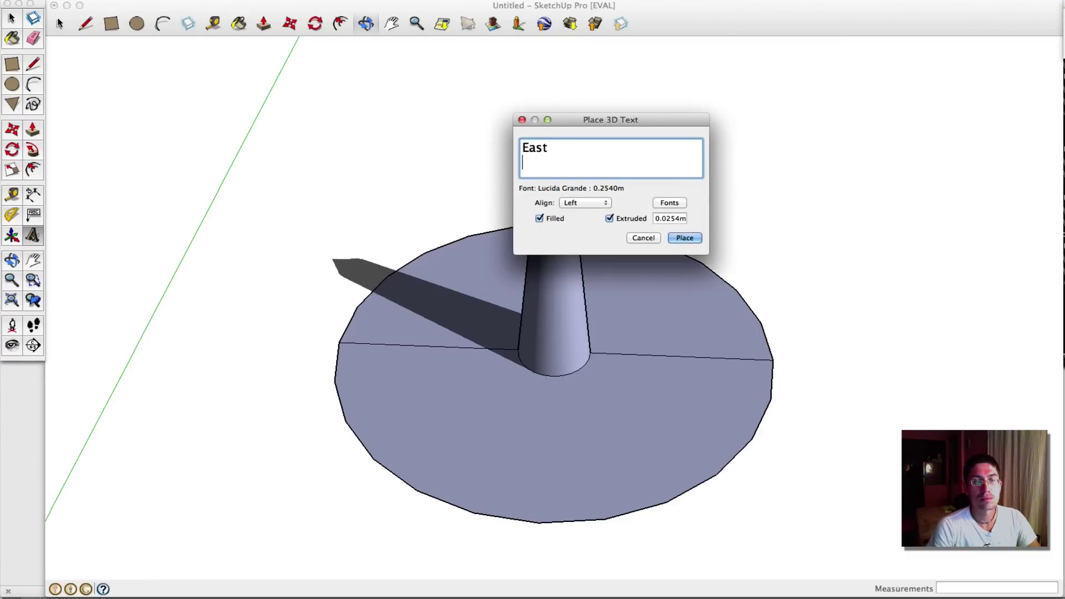
pyautogui.press('BackSpace')
pyautogui.click(684, 237)
pyautogui.click(804, 398)
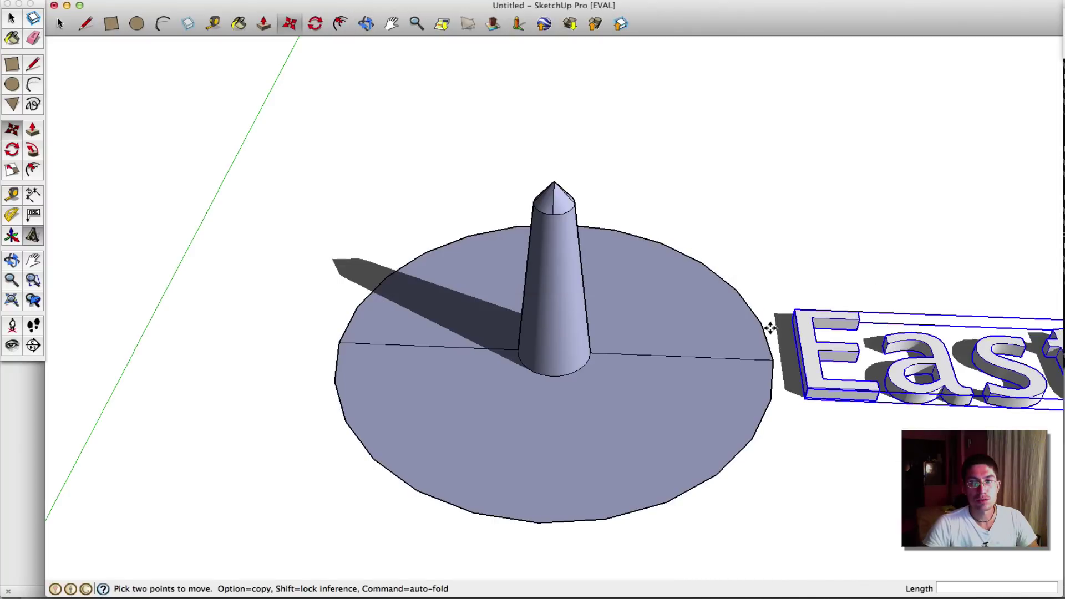
pyautogui.scroll(-3, 771, 324)
pyautogui.scroll(2, 1006, 338)
pyautogui.scroll(1, 1006, 338)
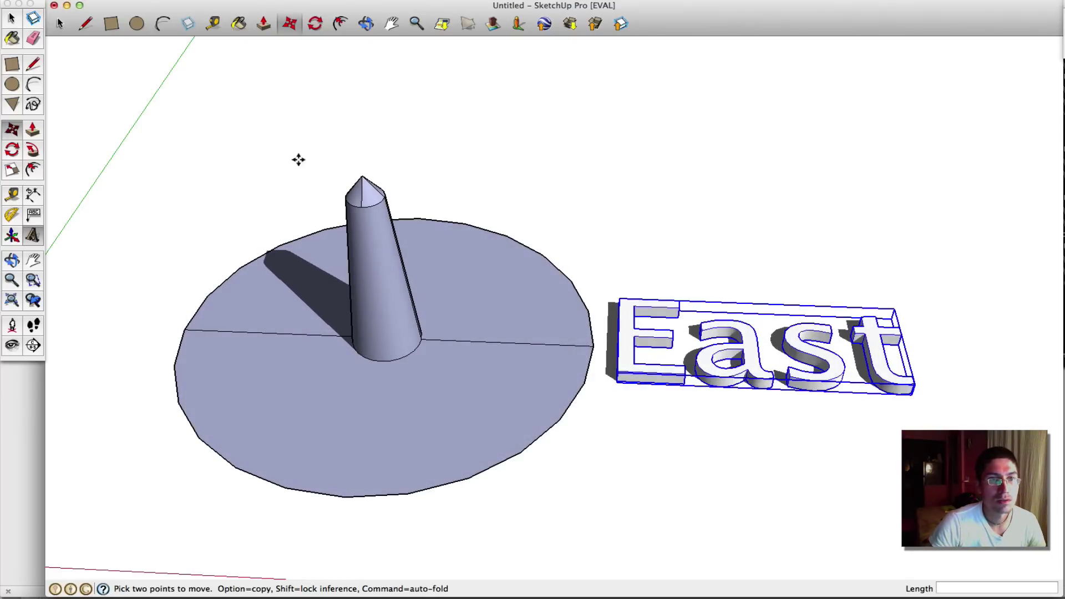
pyautogui.scroll(10, 257, 249)
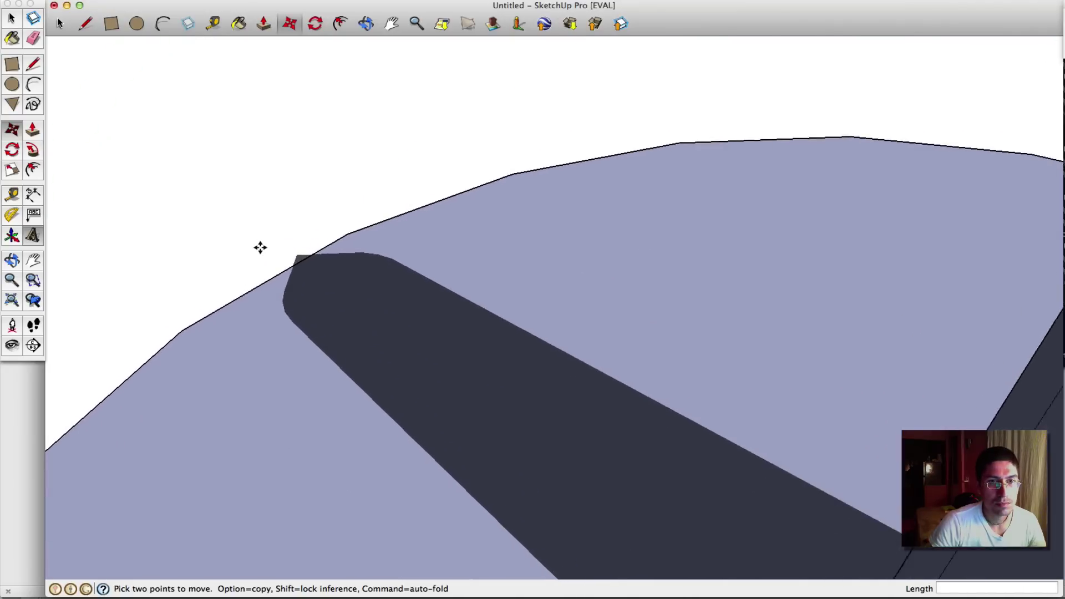
pyautogui.scroll(5, 471, 228)
pyautogui.scroll(-5, 1022, 166)
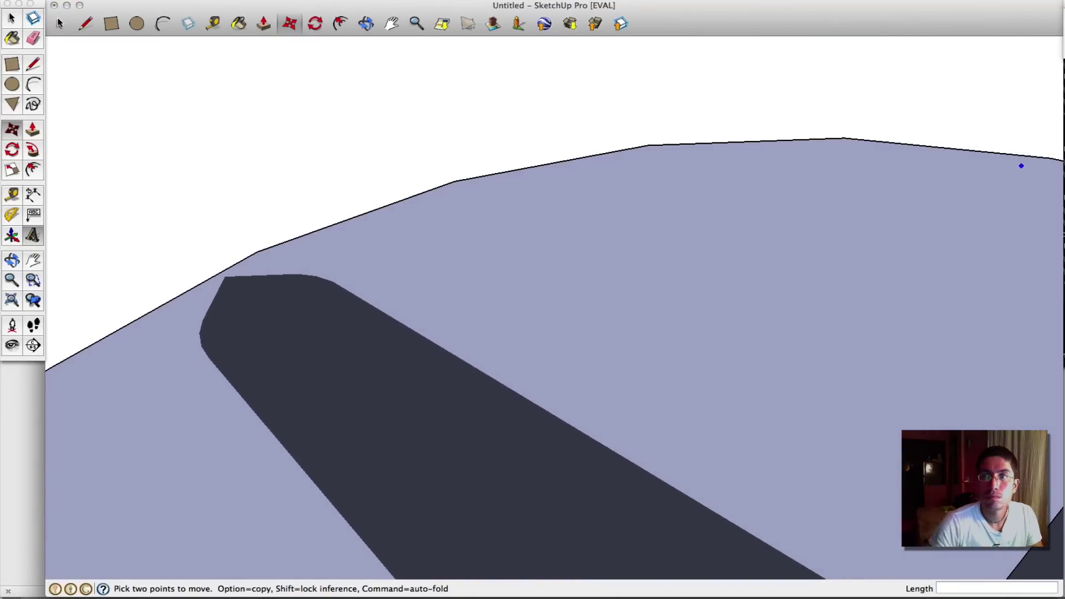
# Step: Draw a short marker line from the current shadow tip on the disc
pyautogui.click(92, 24)
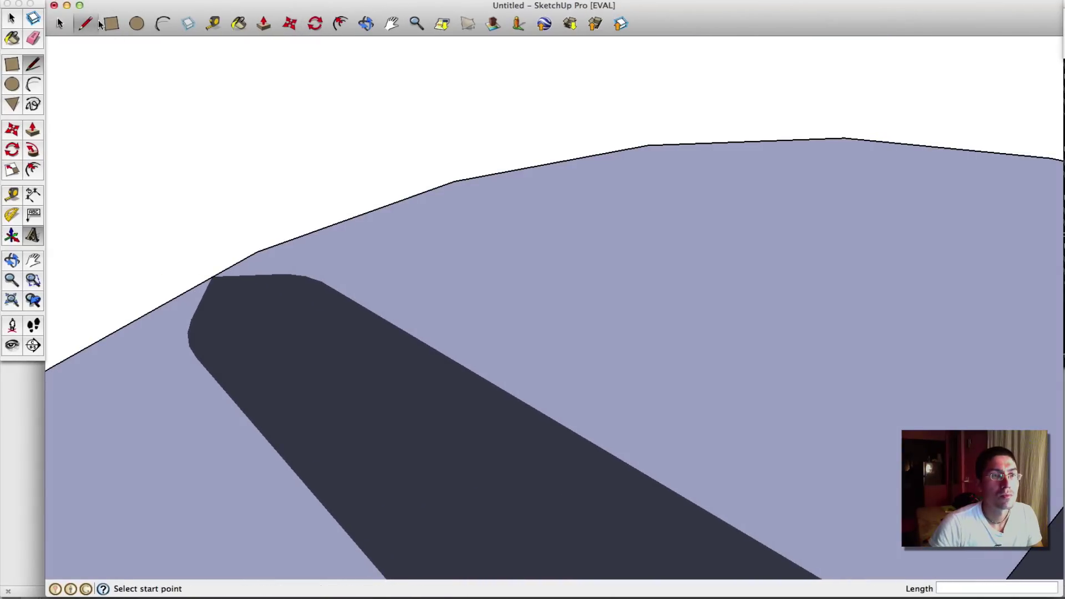
pyautogui.click(161, 253)
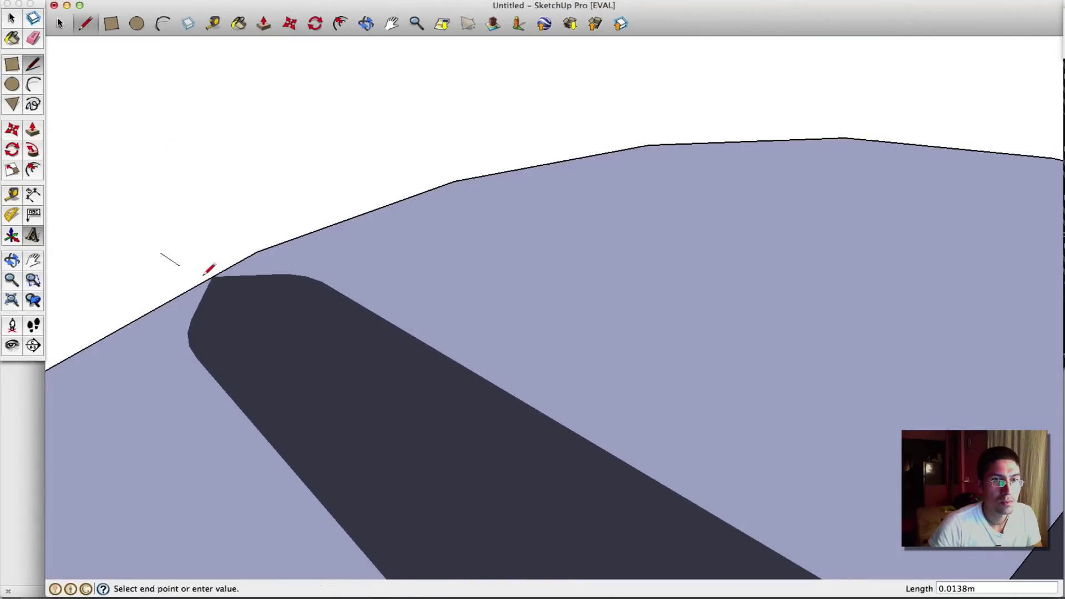
pyautogui.click(198, 226)
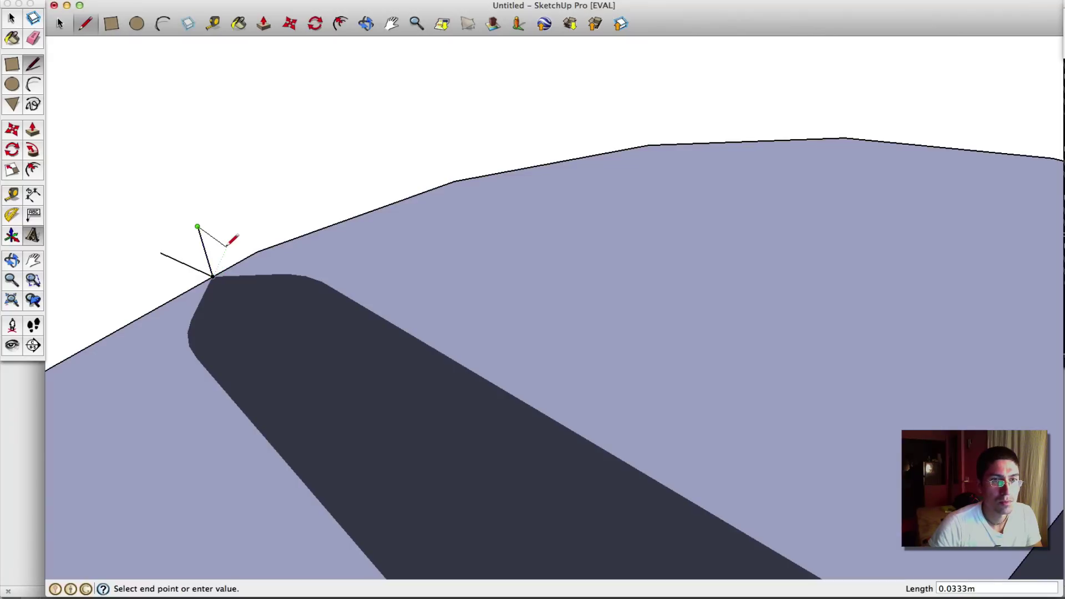
pyautogui.press('Escape')
pyautogui.press('space')
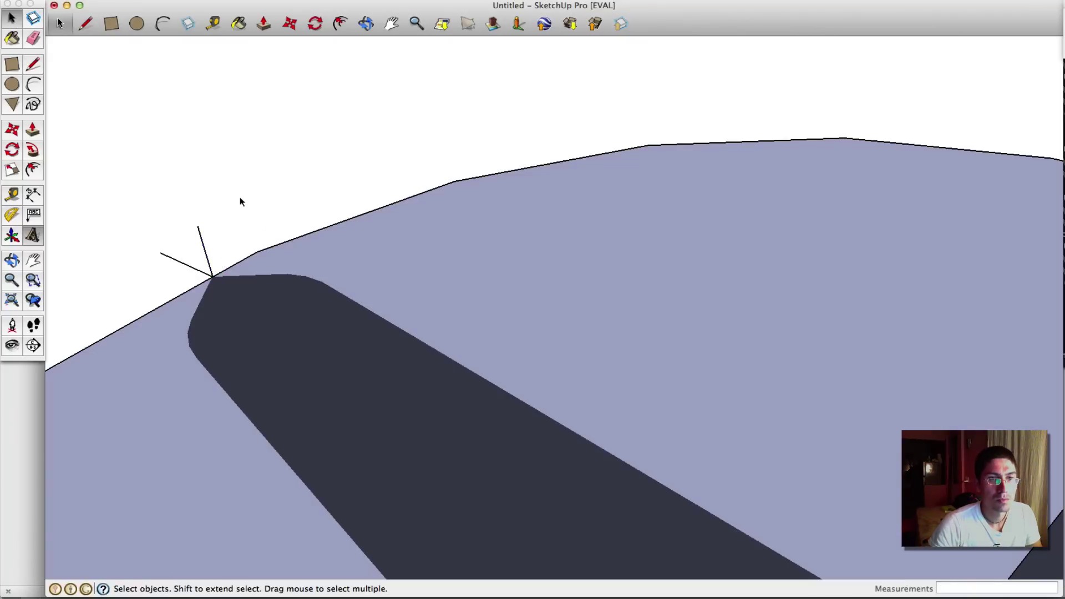
pyautogui.scroll(-5, 394, 235)
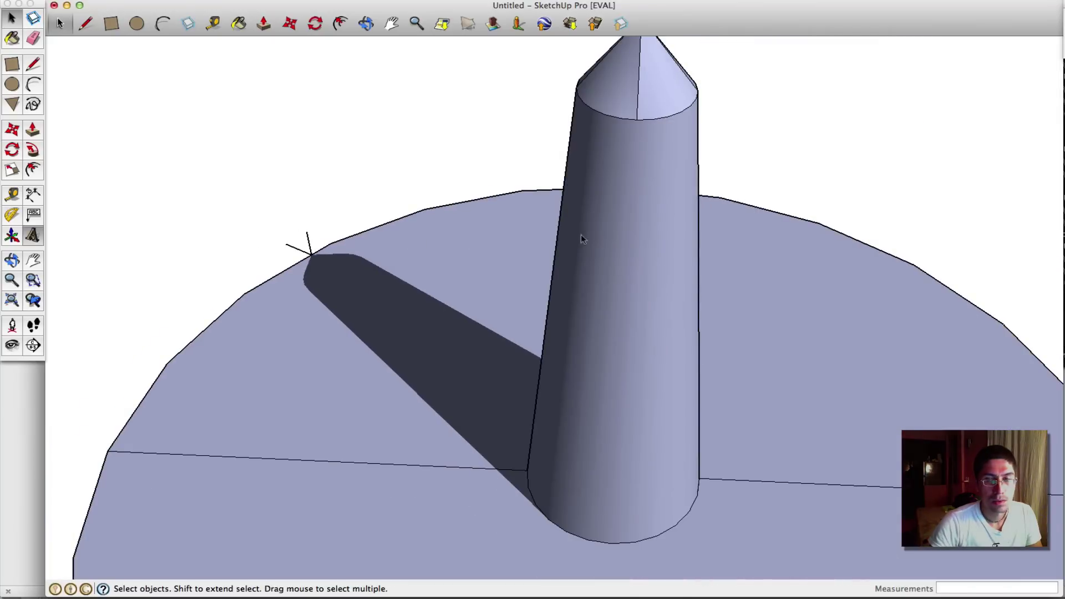
pyautogui.scroll(-6, 611, 237)
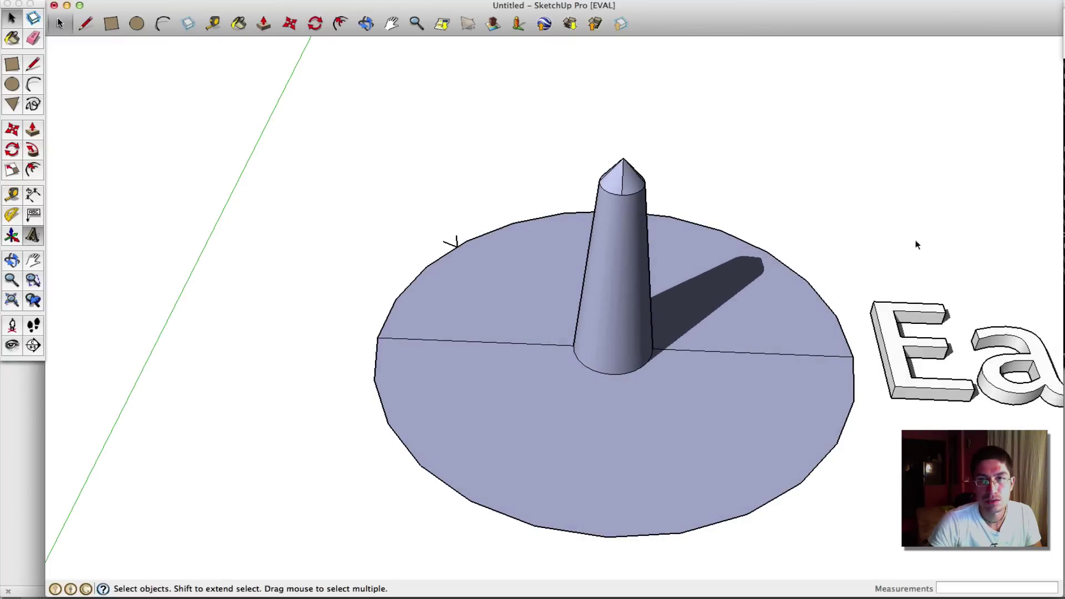
# Step: Draw a marker line upward from the shadow tip's new position
pyautogui.scroll(5, 760, 263)
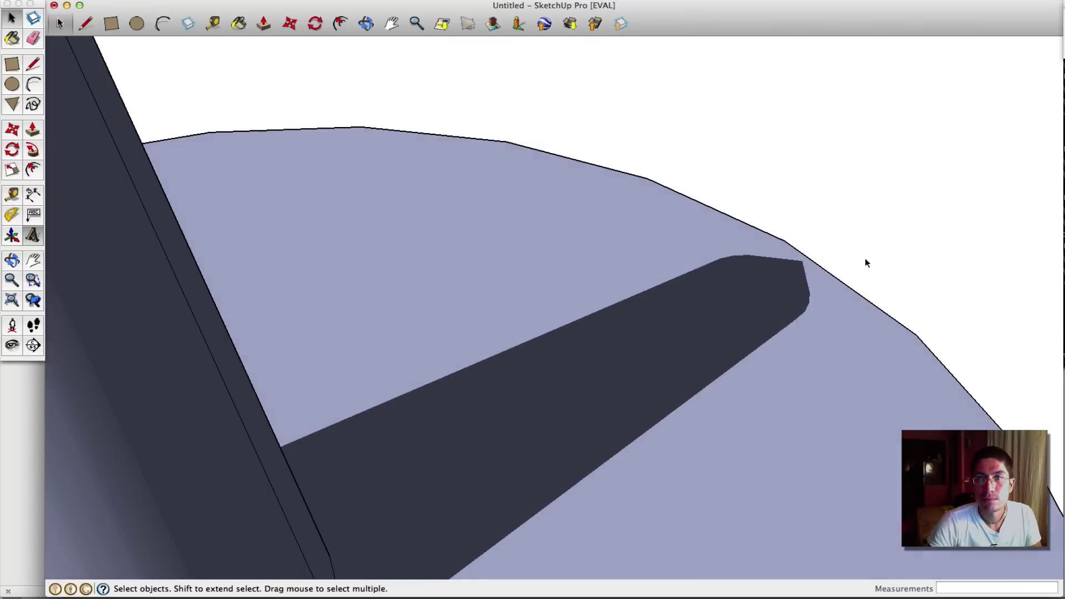
pyautogui.scroll(3, 866, 262)
pyautogui.press('l')
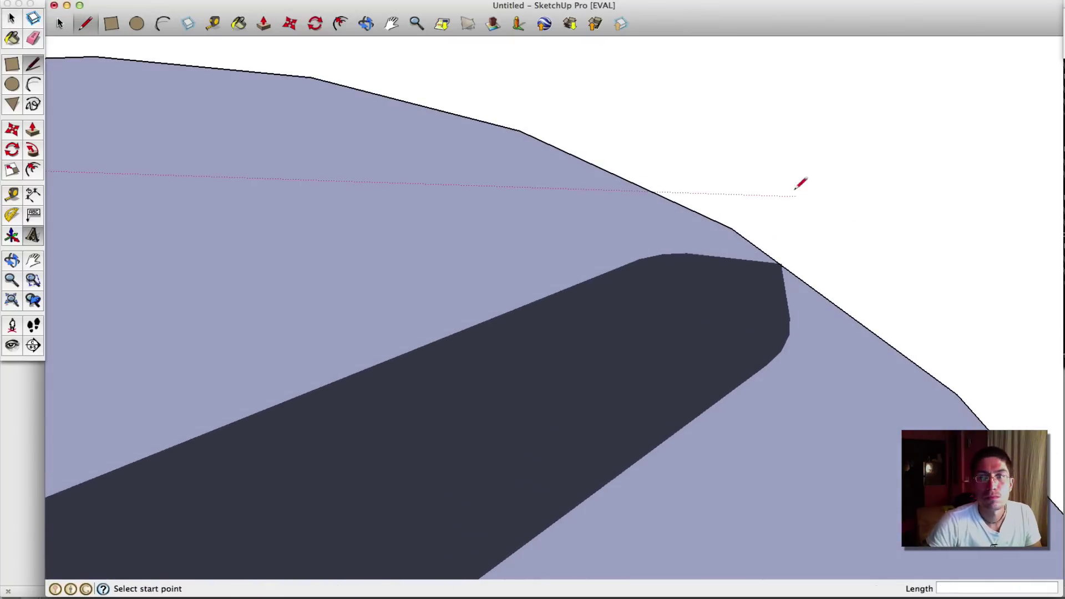
pyautogui.click(784, 266)
pyautogui.scroll(1, 792, 256)
pyautogui.press('Escape')
pyautogui.scroll(3, 791, 256)
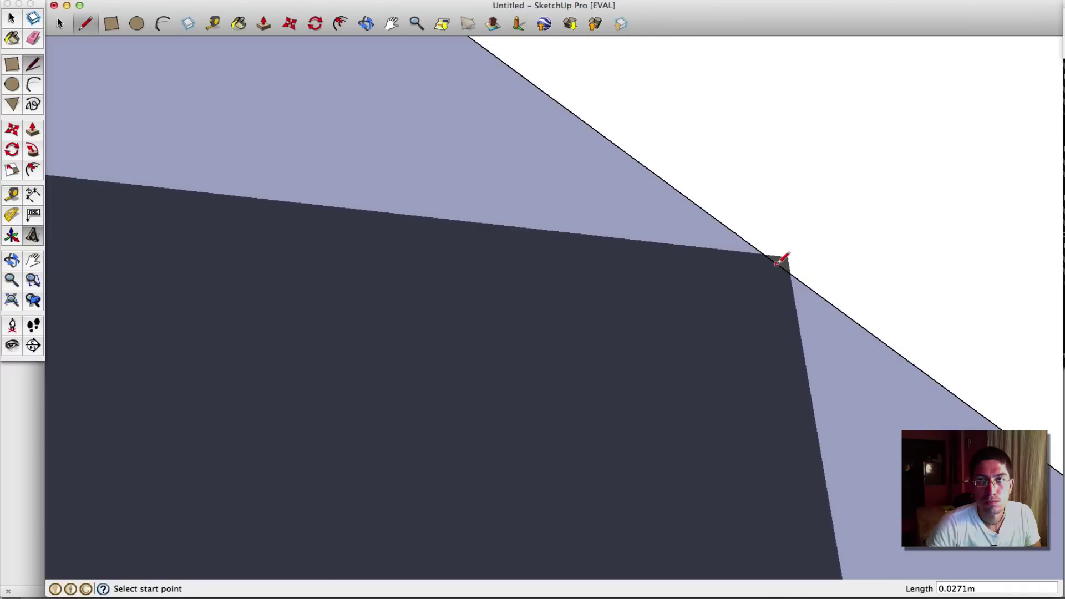
pyautogui.click(778, 263)
pyautogui.click(809, 96)
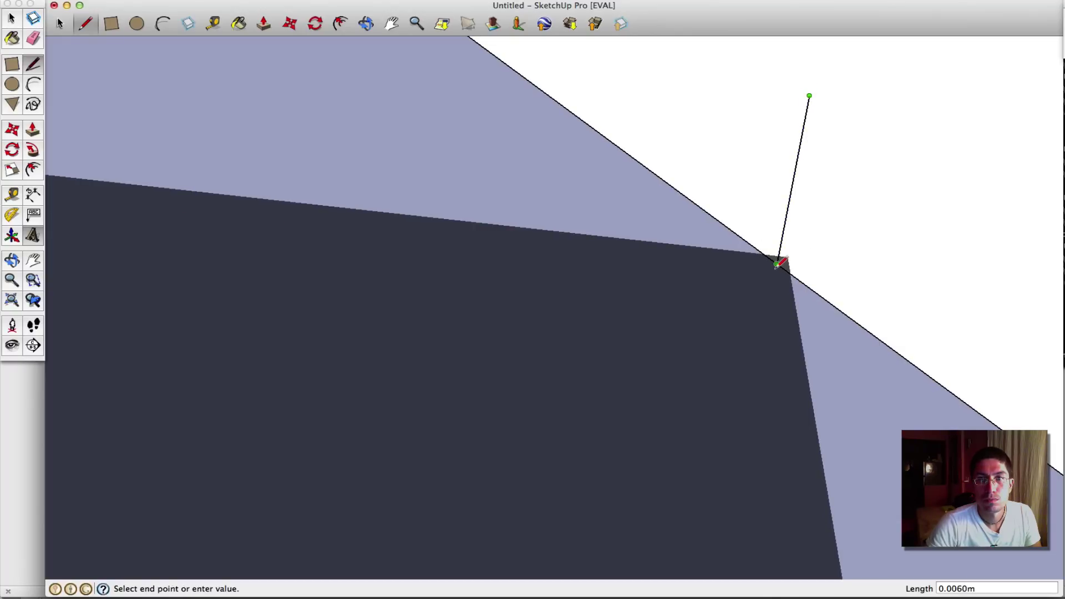
pyautogui.press('Escape')
# Step: Draw a second marker line from the right to the shadow's corner
pyautogui.click(989, 250)
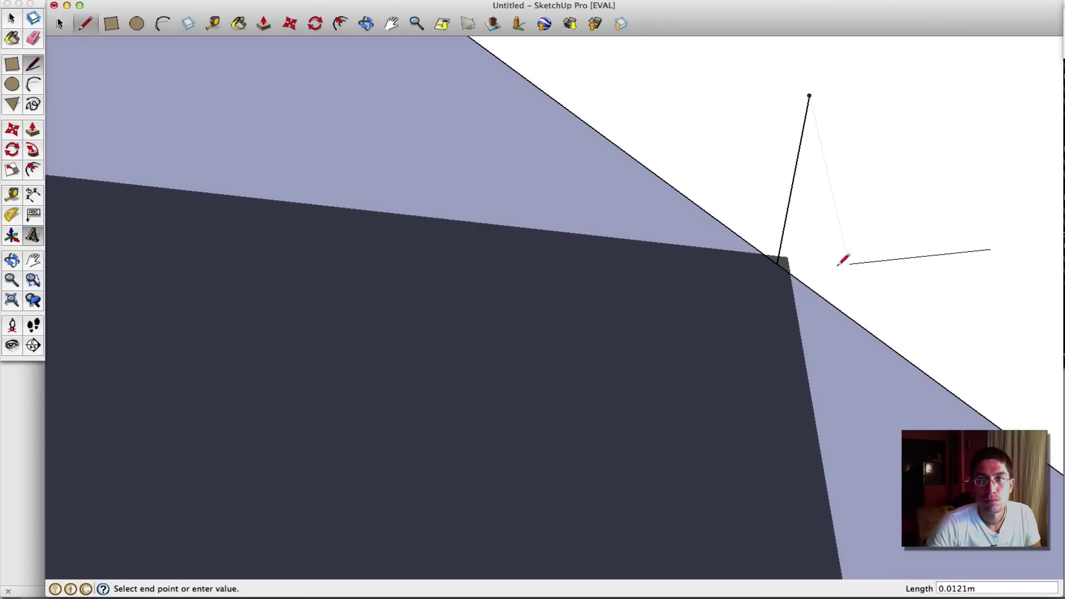
pyautogui.click(777, 264)
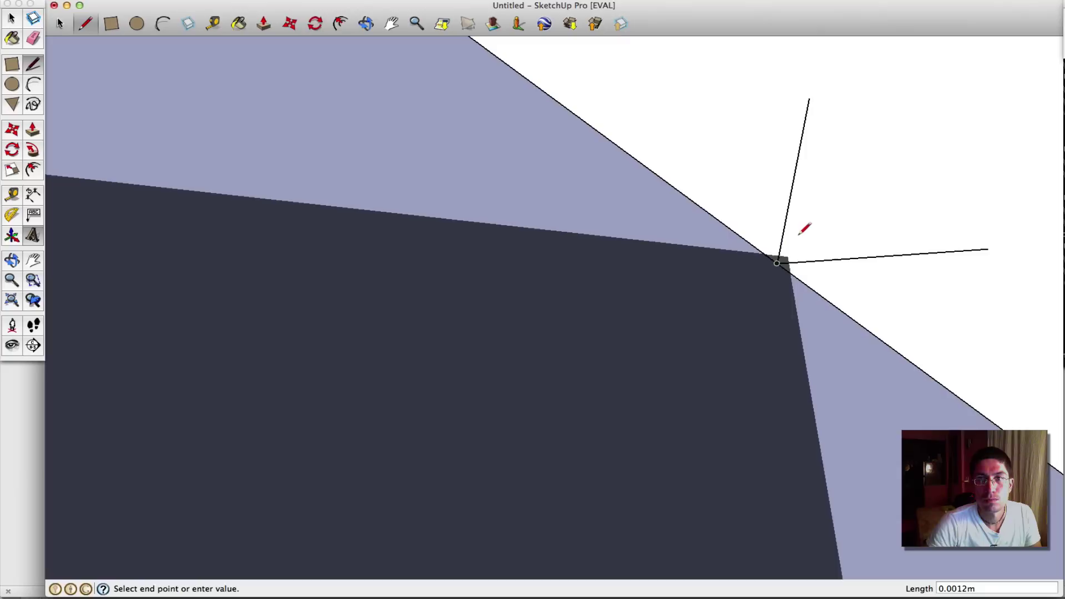
pyautogui.press('space')
pyautogui.scroll(-2, 823, 221)
pyautogui.scroll(-2, 746, 171)
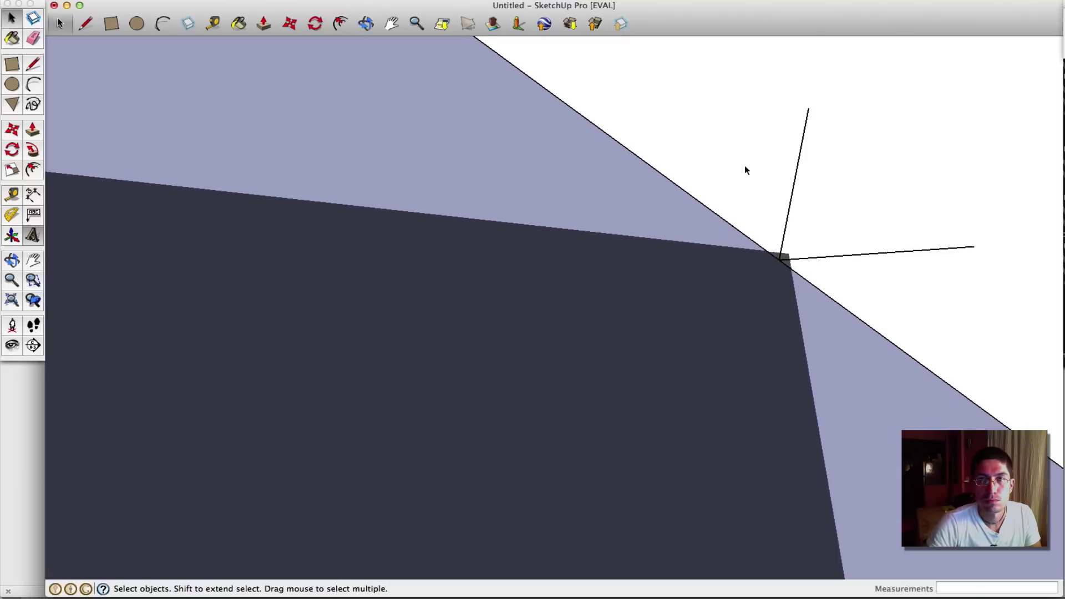
pyautogui.scroll(-5, 746, 171)
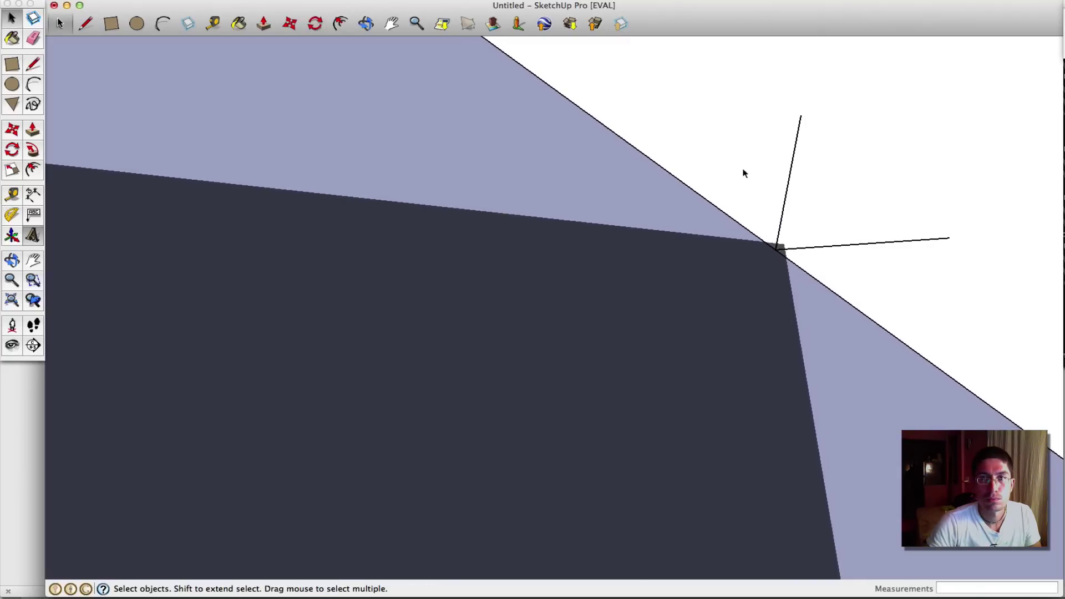
pyautogui.scroll(-5, 783, 315)
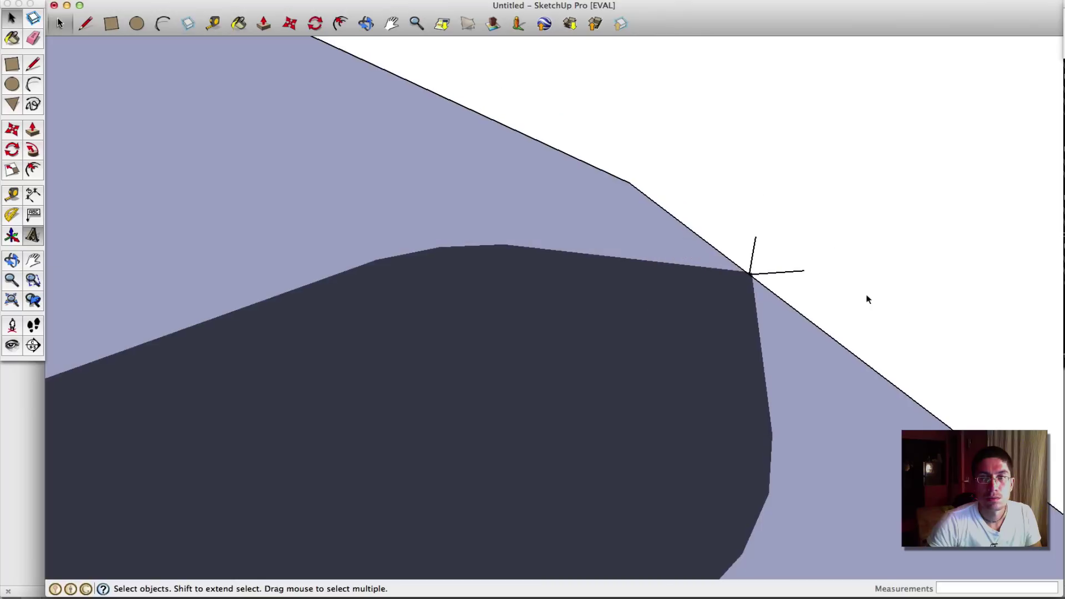
pyautogui.scroll(-3, 865, 298)
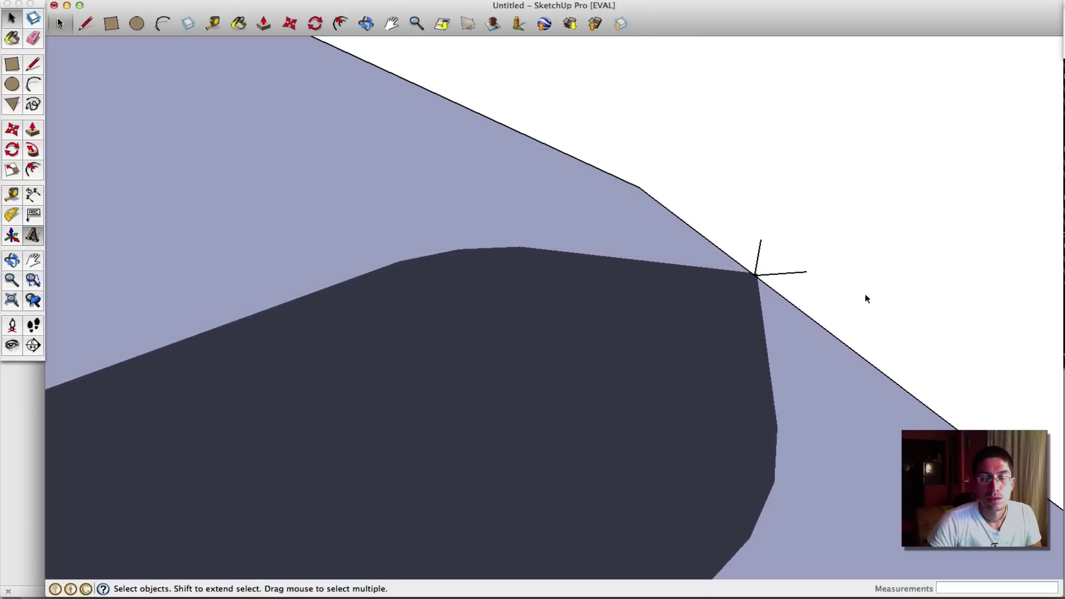
pyautogui.scroll(-10, 495, 348)
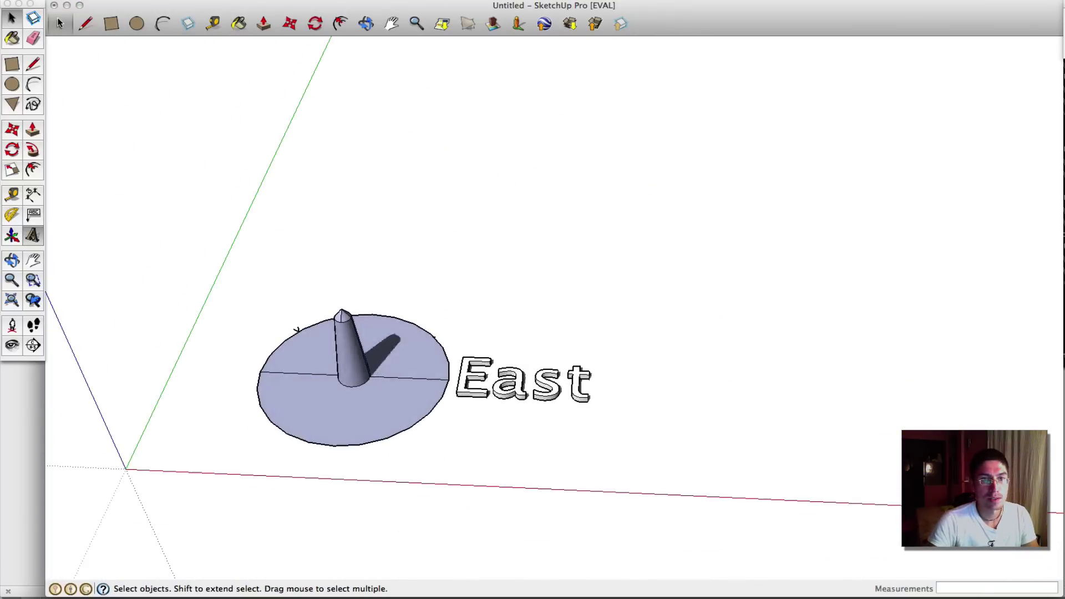
pyautogui.scroll(10, 284, 313)
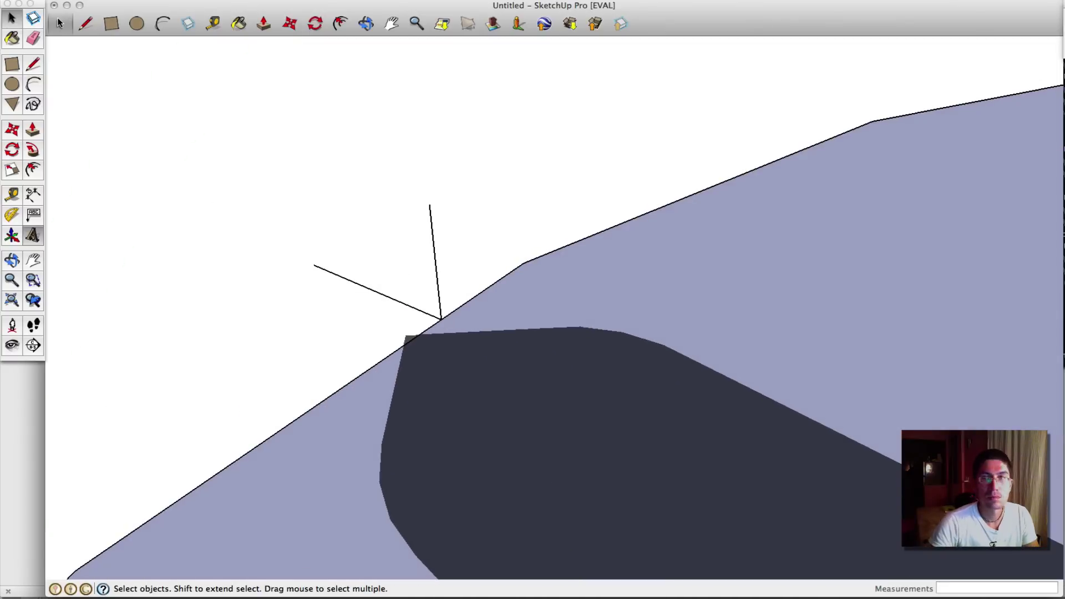
# Step: Draw a small wedge of lines at the shadow tip on the disc edge
pyautogui.press('l')
pyautogui.click(420, 334)
pyautogui.click(278, 328)
pyautogui.click(290, 297)
# Step: In Top view, draw a short 0.0051 m line joining the shadow tip to the wedge vertex
pyautogui.press('space')
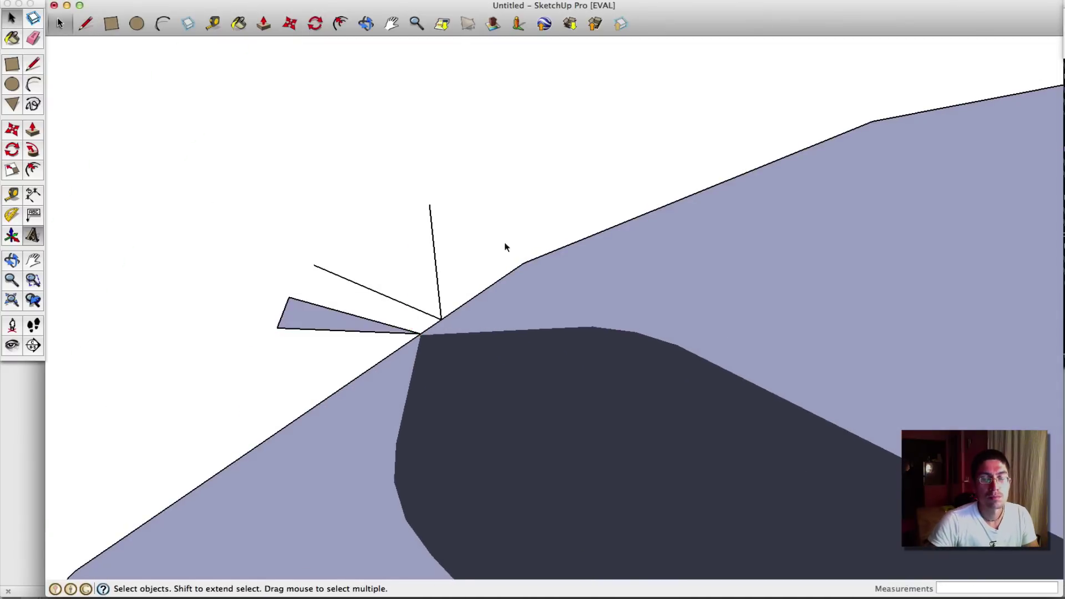
pyautogui.moveTo(504, 240); pyautogui.dragTo(835, 281, button='middle')
pyautogui.press('o')
pyautogui.moveTo(834, 280); pyautogui.dragTo(892, 48)
pyautogui.moveTo(814, 121); pyautogui.dragTo(787, 247)
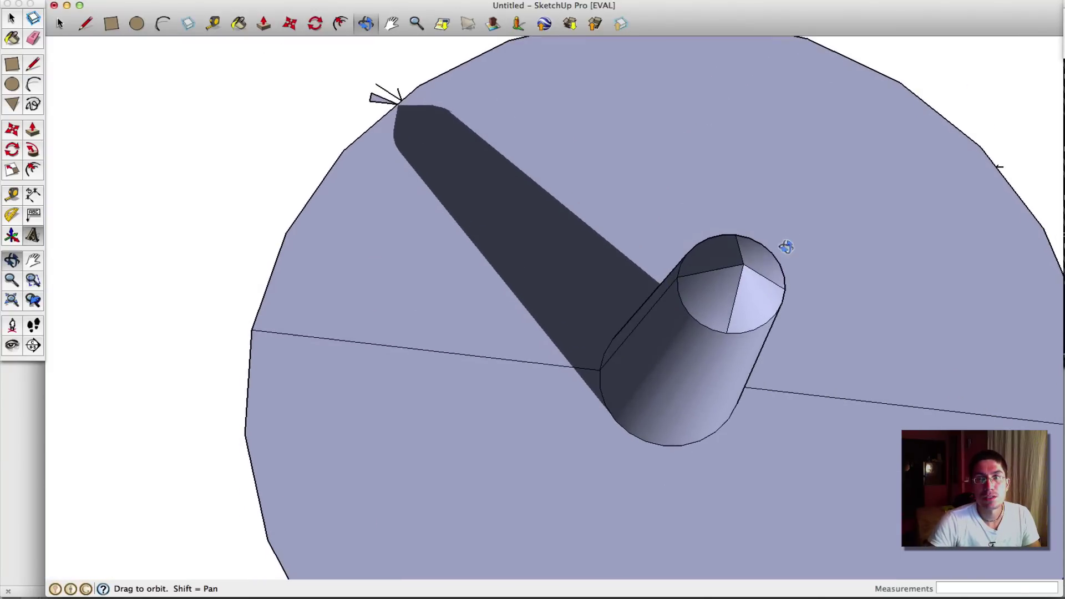
pyautogui.moveTo(984, 124); pyautogui.dragTo(992, 105)
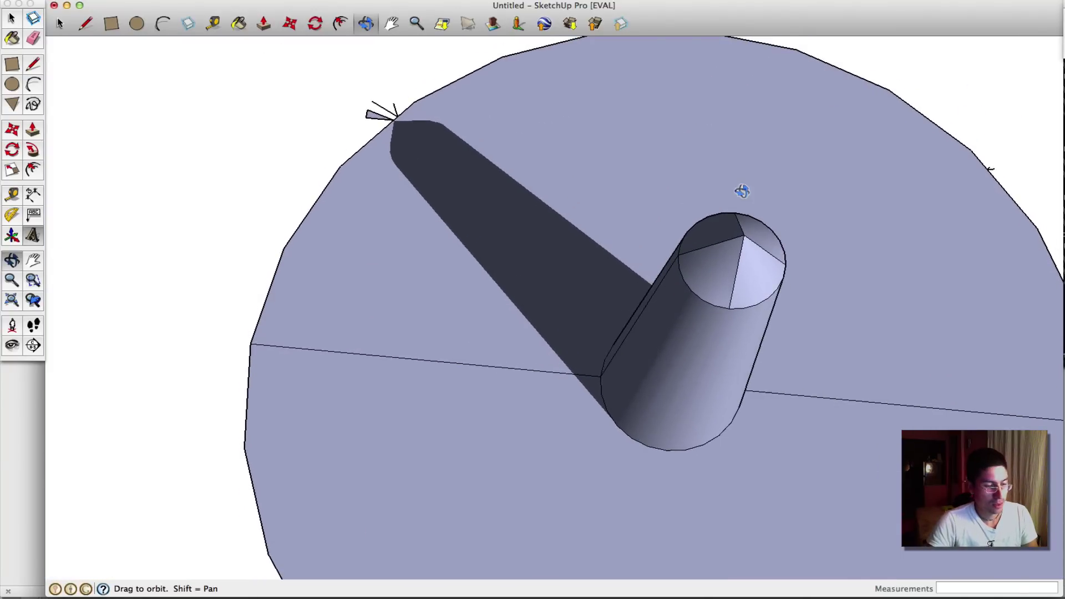
pyautogui.press('super+2')
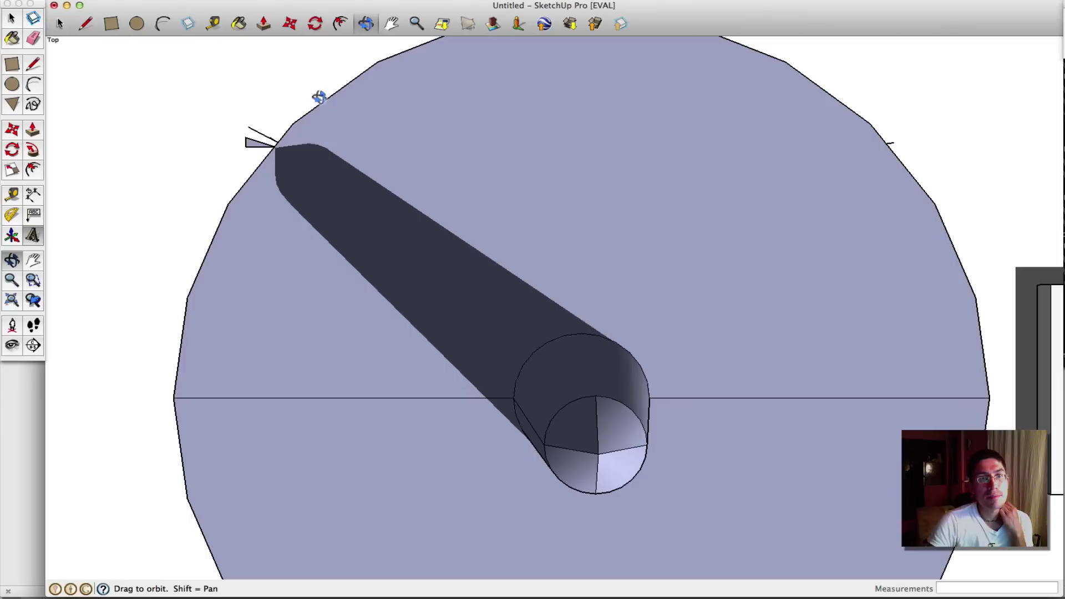
pyautogui.scroll(5, 272, 141)
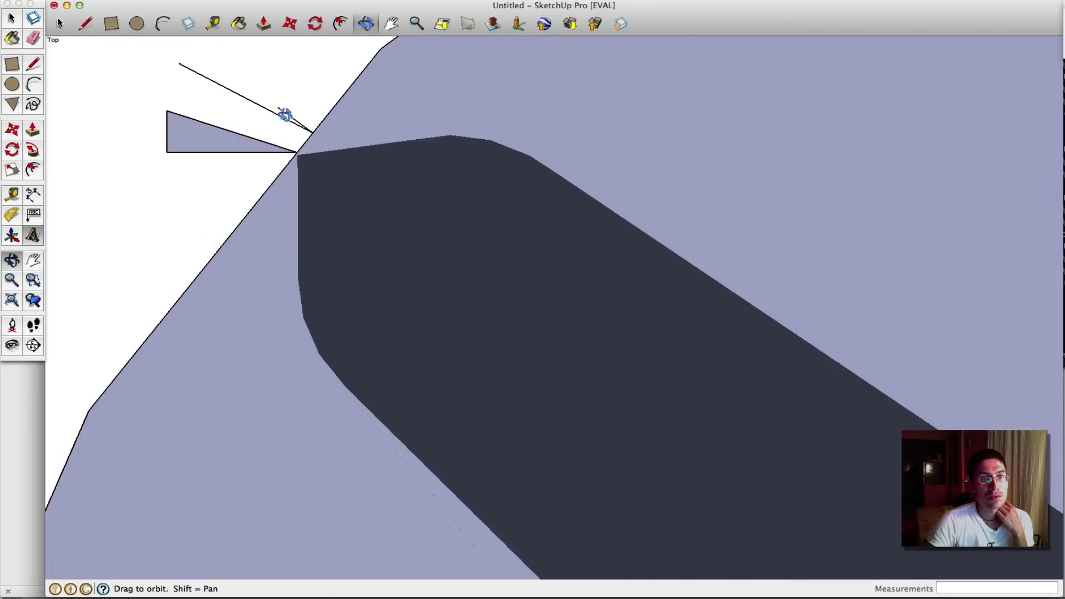
pyautogui.scroll(3, 284, 115)
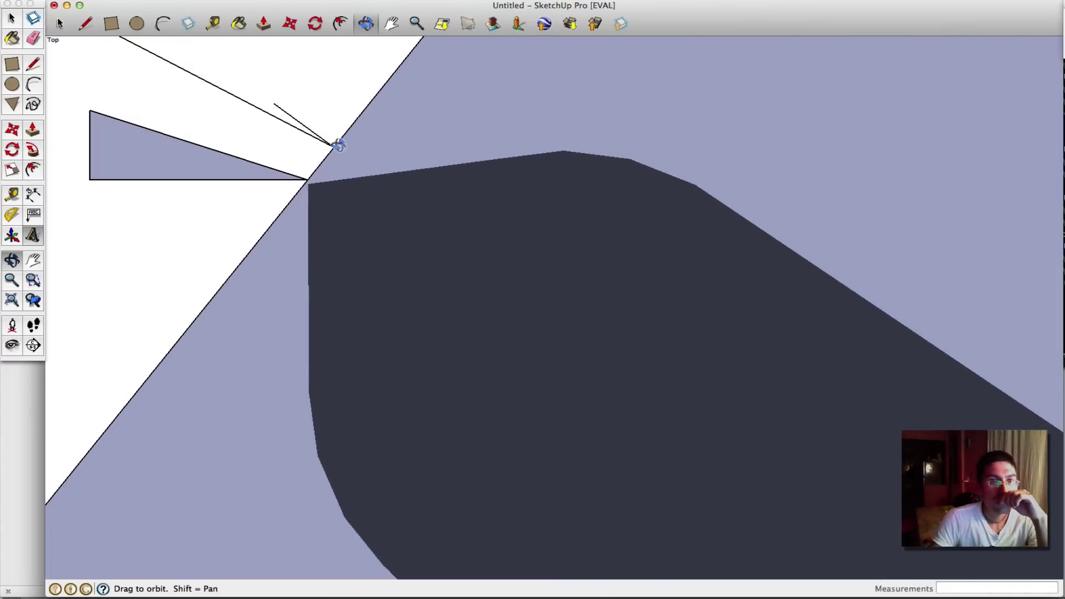
pyautogui.click(85, 23)
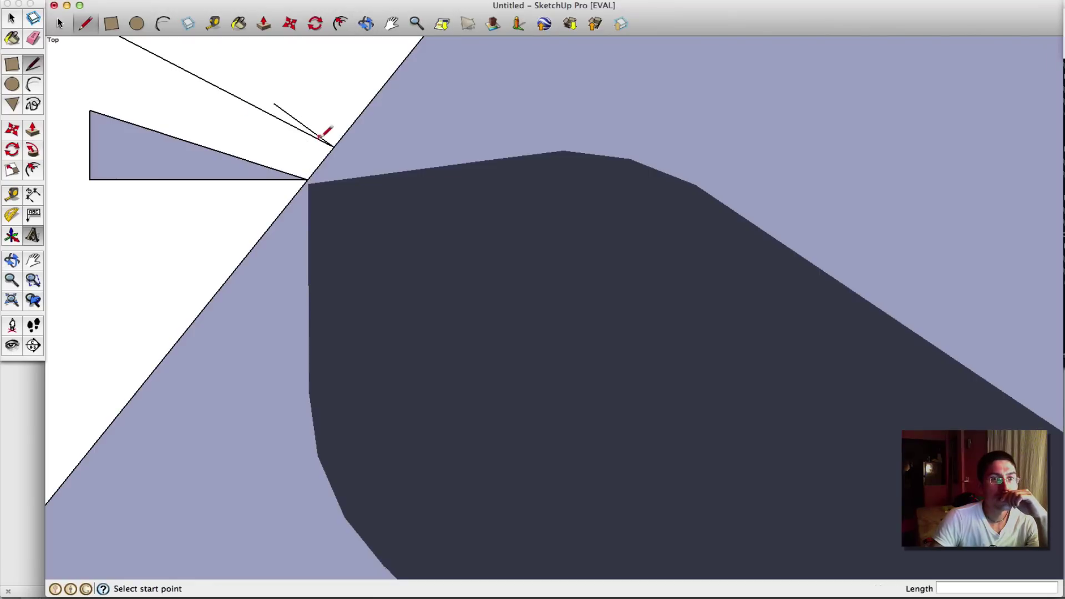
pyautogui.click(333, 147)
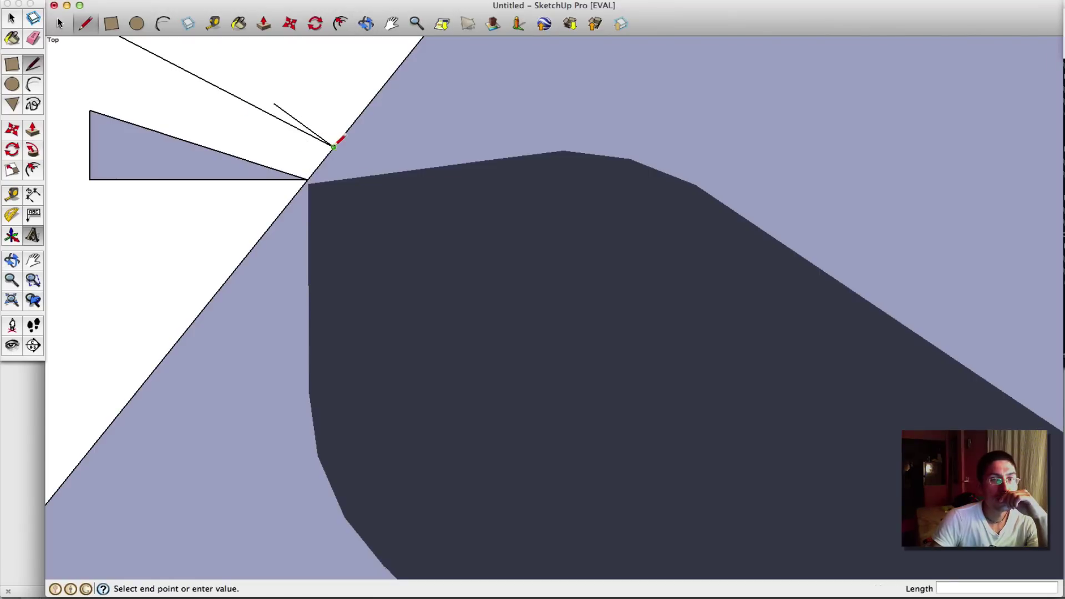
pyautogui.click(308, 180)
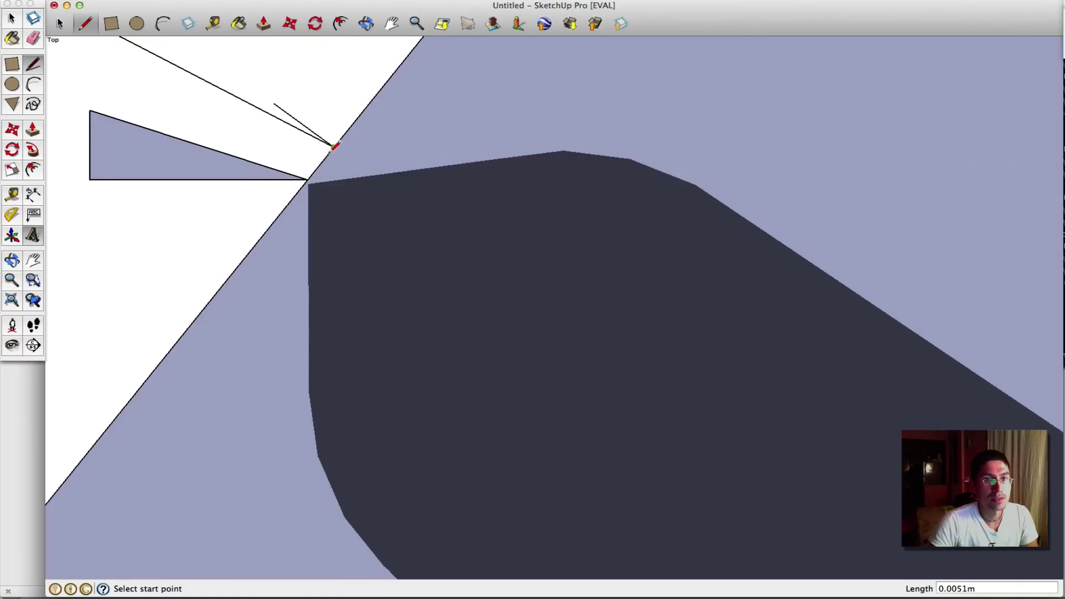
pyautogui.scroll(3, 334, 147)
# Step: Place a Tape Measure guide point near the wedge vertex
pyautogui.press('t')
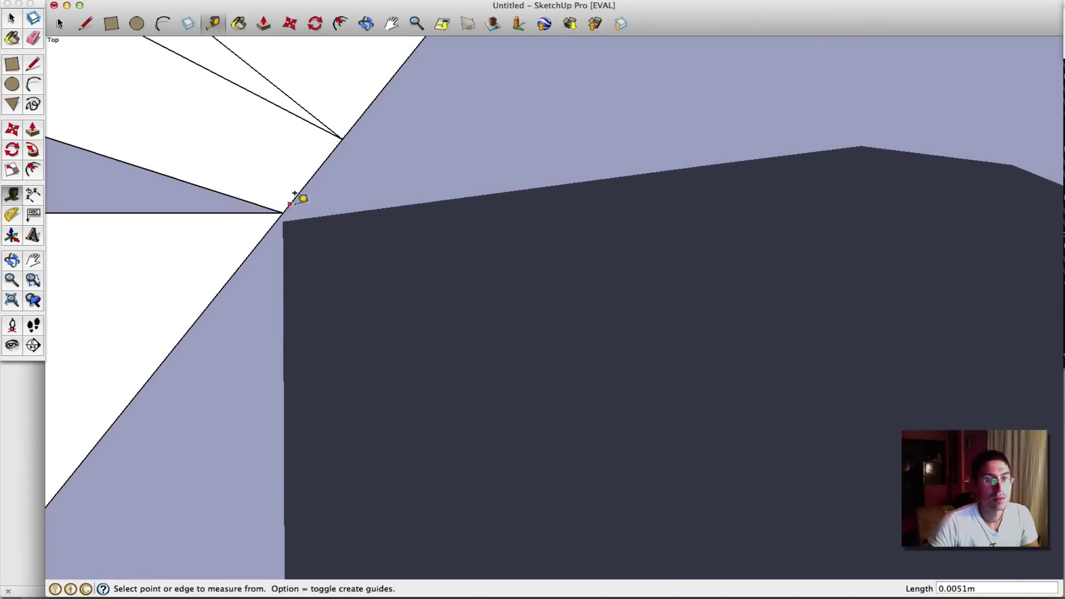
pyautogui.click(334, 139)
pyautogui.click(323, 164)
# Step: Draw a 0.5378 m line from the guide point across the disc to the opposite rim
pyautogui.click(85, 24)
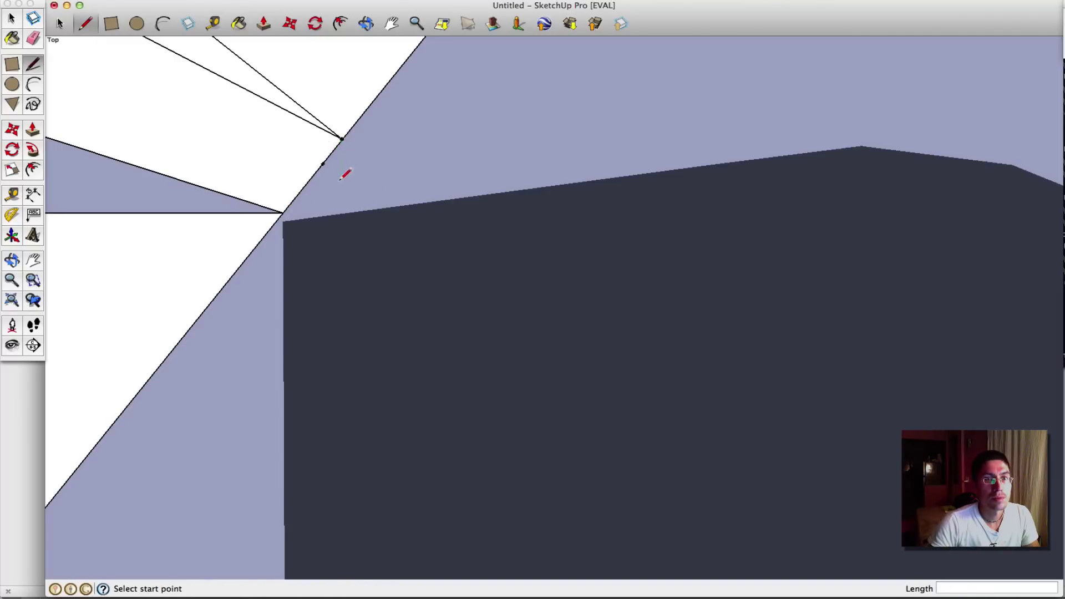
pyautogui.click(323, 164)
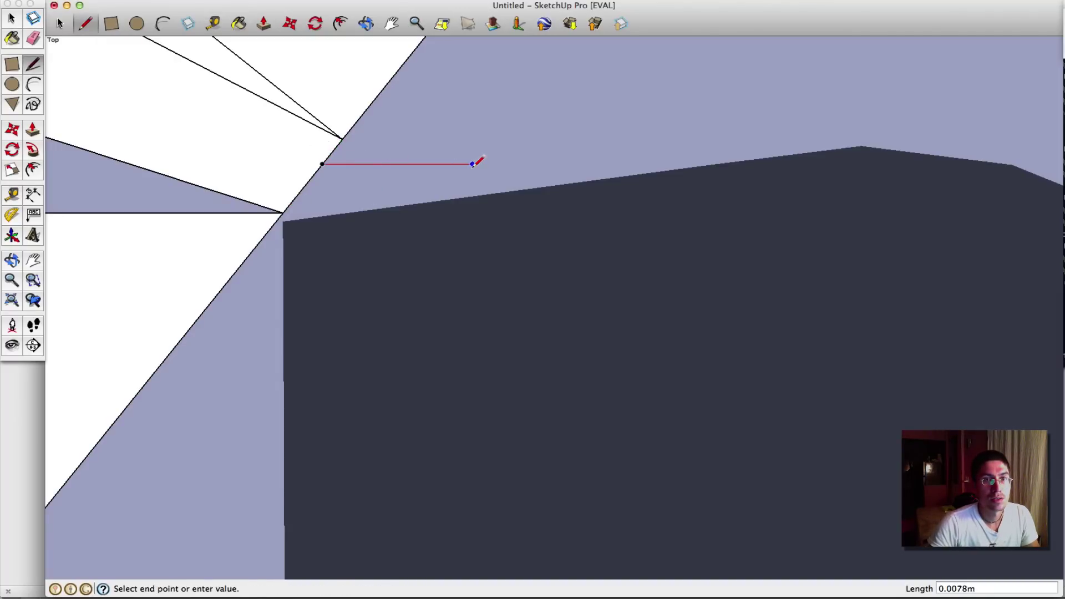
pyautogui.scroll(-5, 476, 162)
pyautogui.scroll(-6, 620, 161)
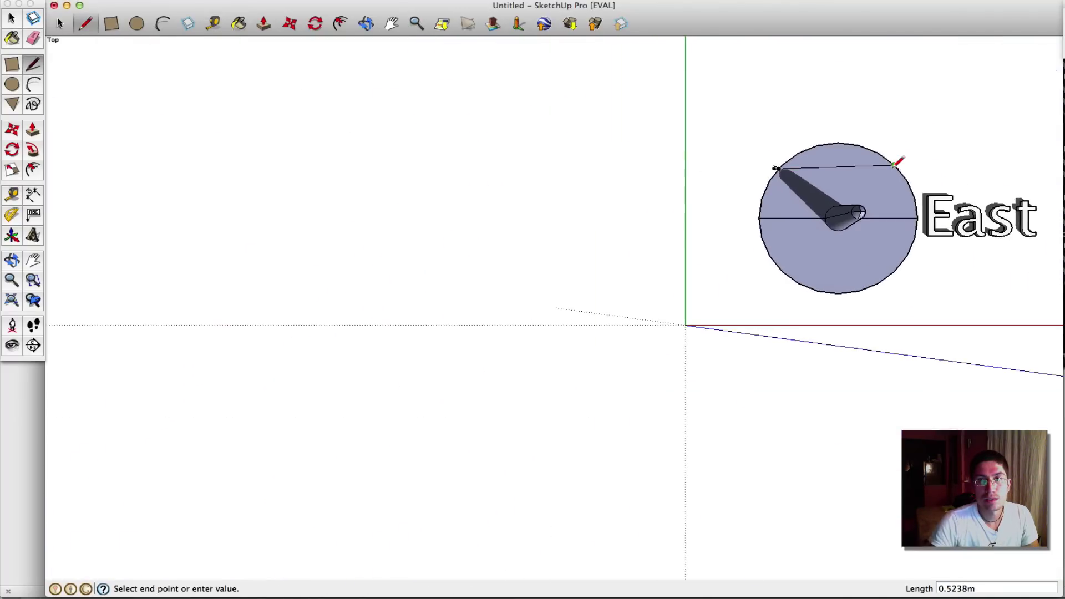
pyautogui.scroll(8, 899, 161)
pyautogui.scroll(4, 912, 169)
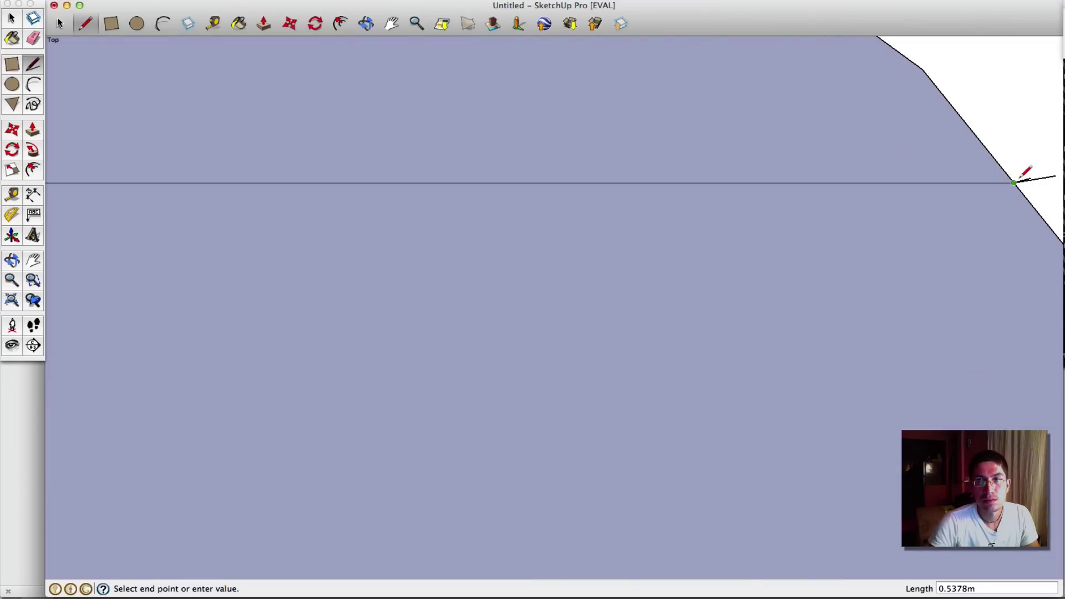
pyautogui.scroll(1, 1020, 179)
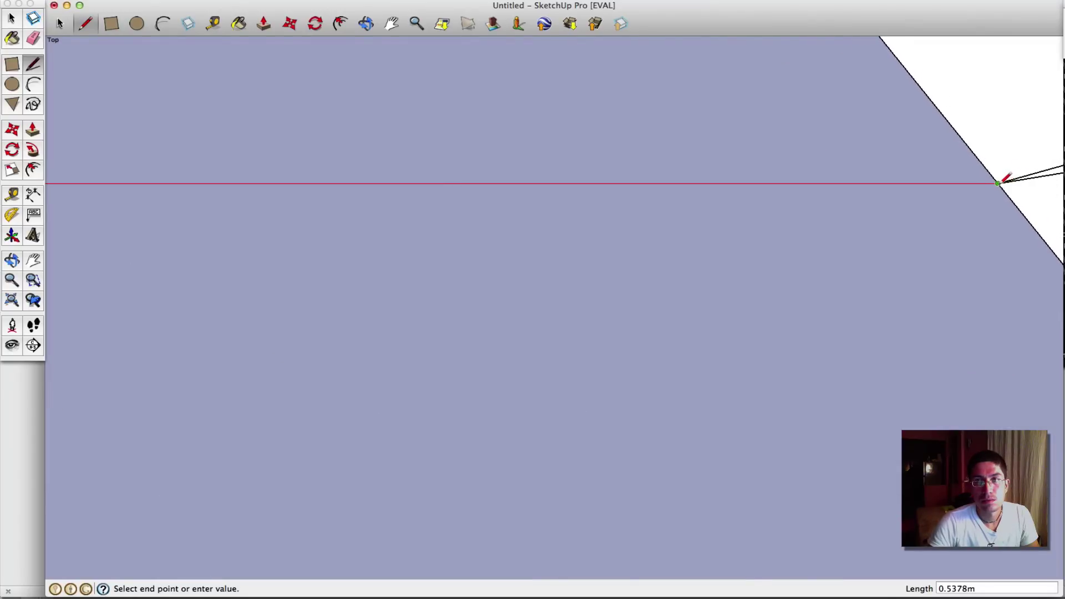
pyautogui.click(997, 183)
pyautogui.scroll(-6, 917, 173)
pyautogui.scroll(4, 916, 174)
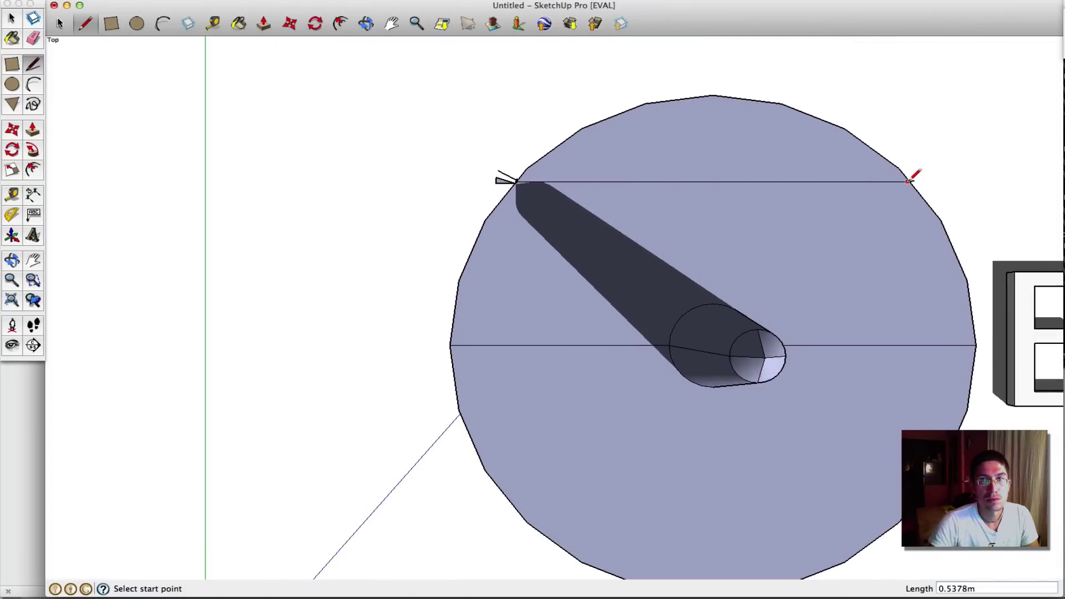
pyautogui.press('space')
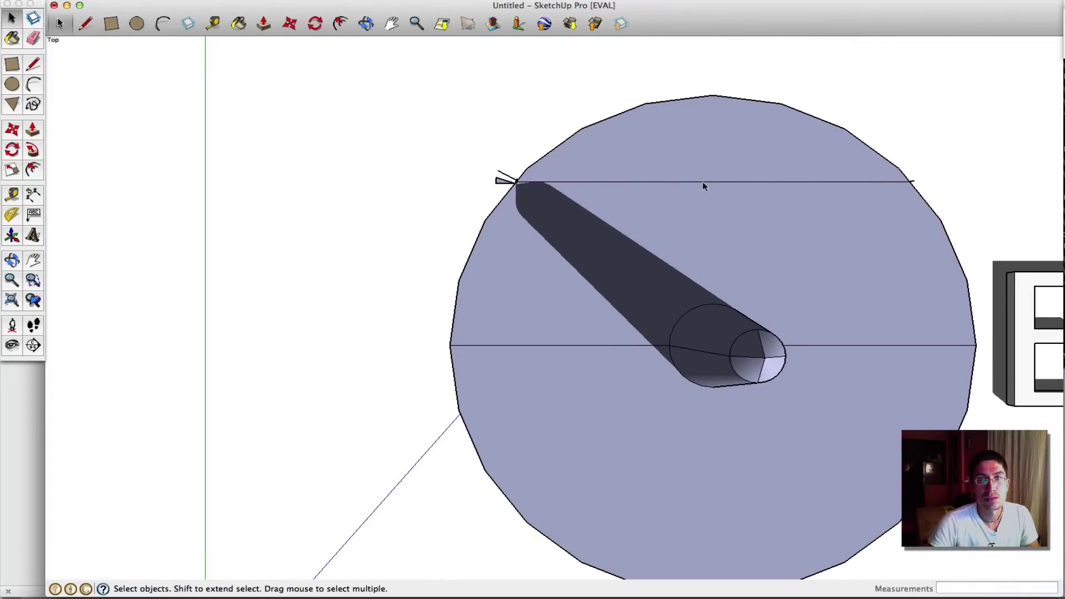
pyautogui.click(702, 182)
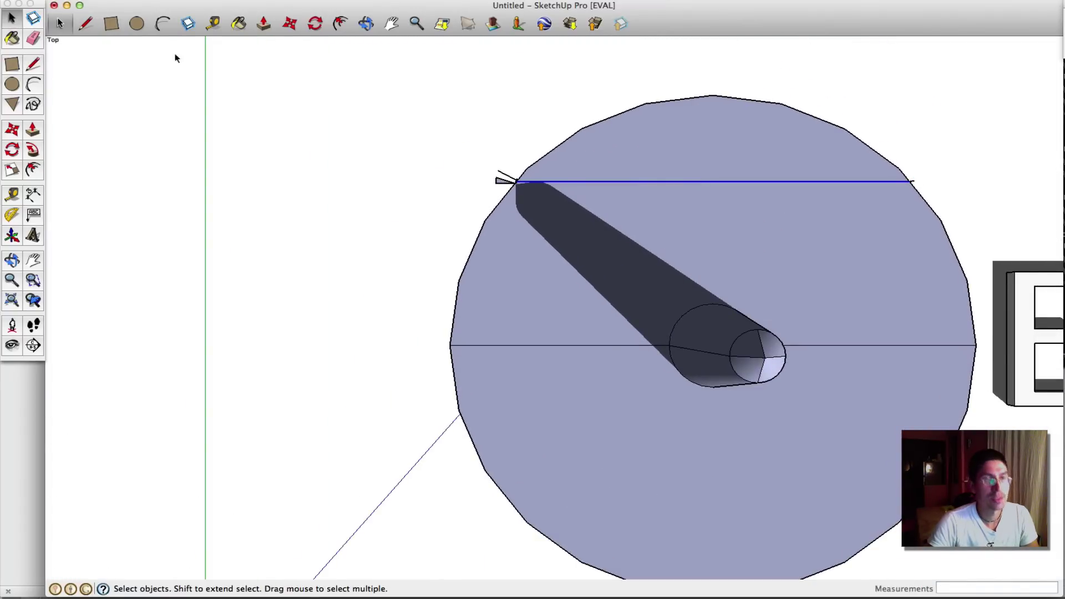
# Step: Extend the east-west line across the top of the disc past its rim
pyautogui.scroll(-4, 361, 85)
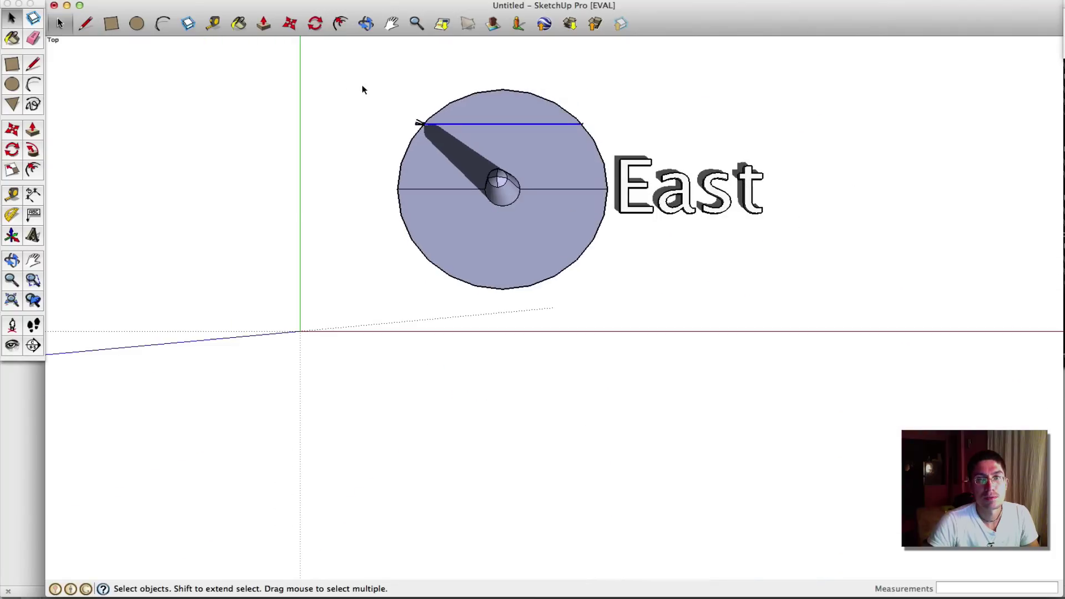
pyautogui.scroll(1, 361, 85)
pyautogui.click(362, 87)
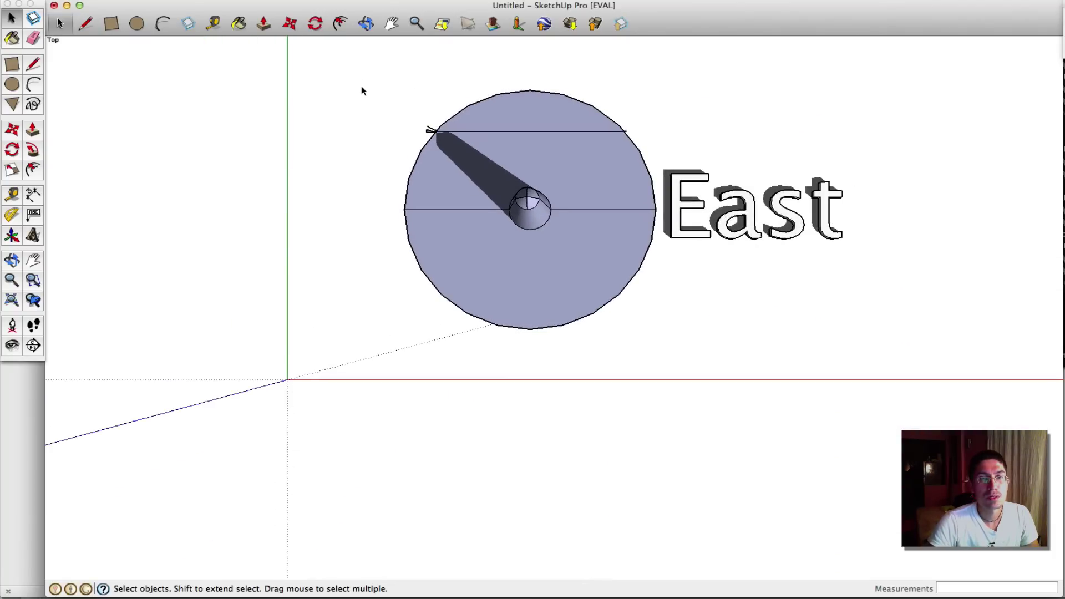
pyautogui.click(509, 132)
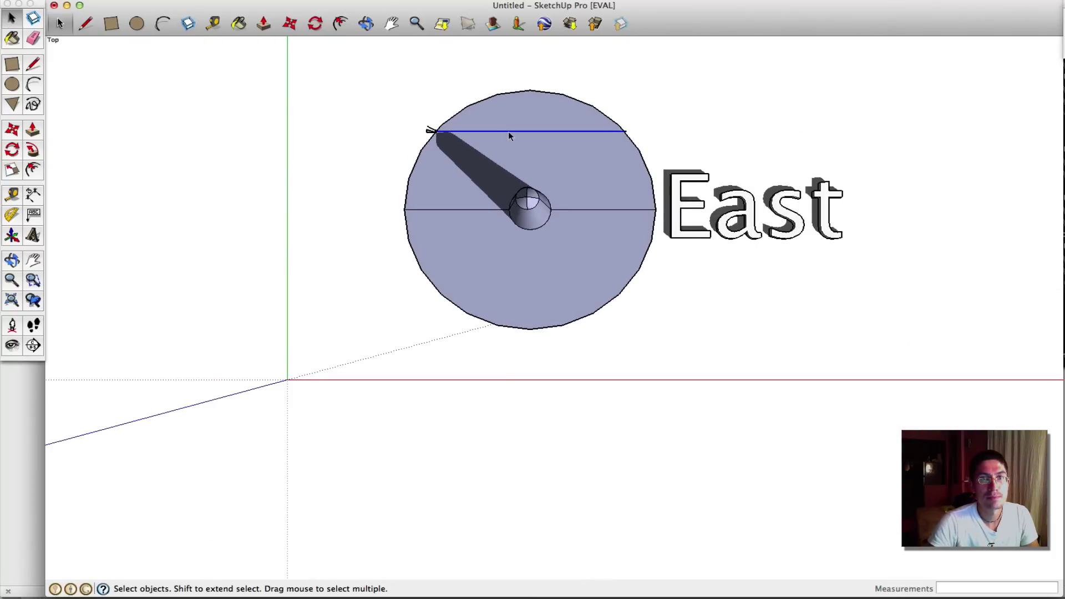
pyautogui.click(86, 24)
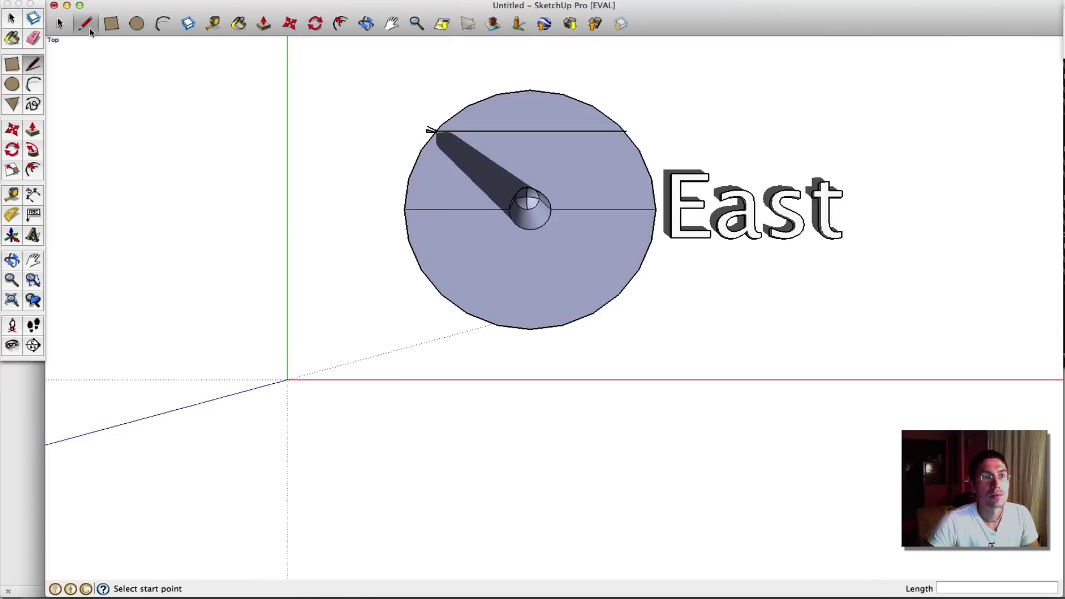
pyautogui.click(623, 131)
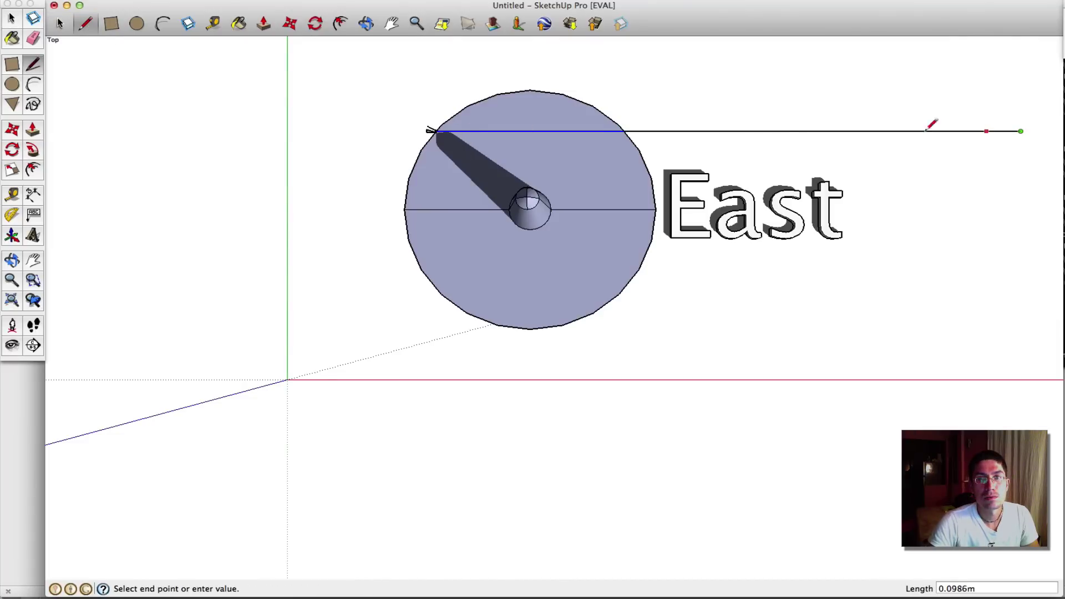
pyautogui.press('Escape')
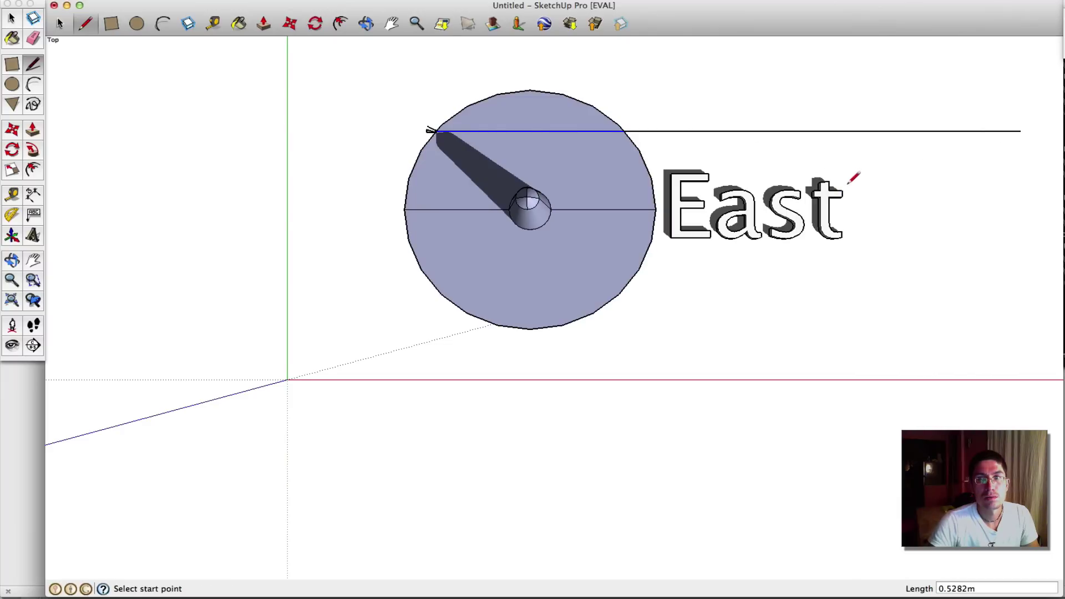
# Step: Measure from the red axis along the east-west line with Tape Measure, leaving a dashed guide
pyautogui.click(206, 23)
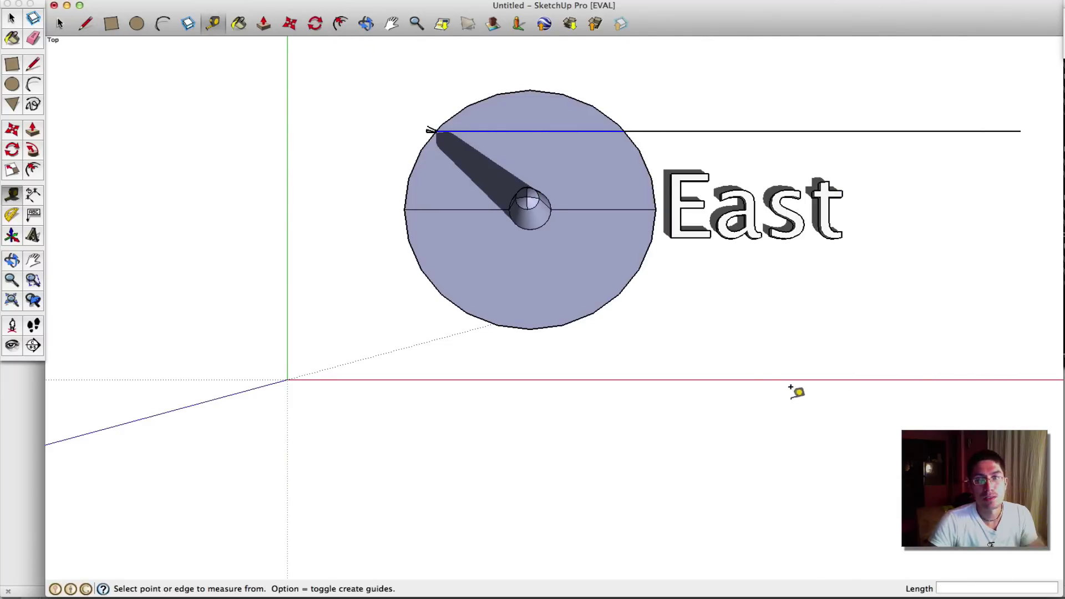
pyautogui.click(758, 379)
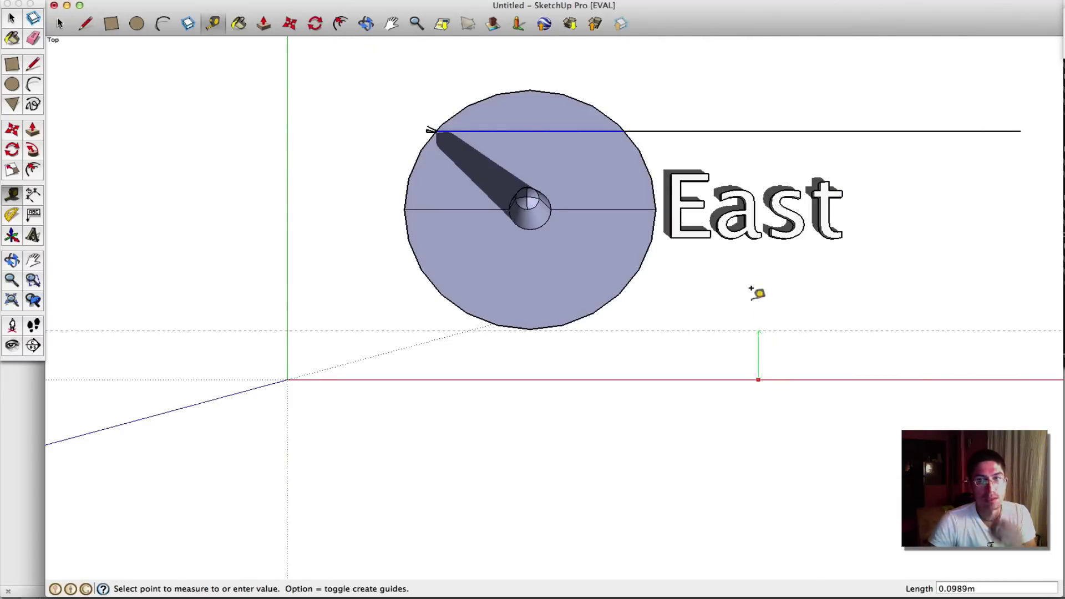
pyautogui.click(736, 131)
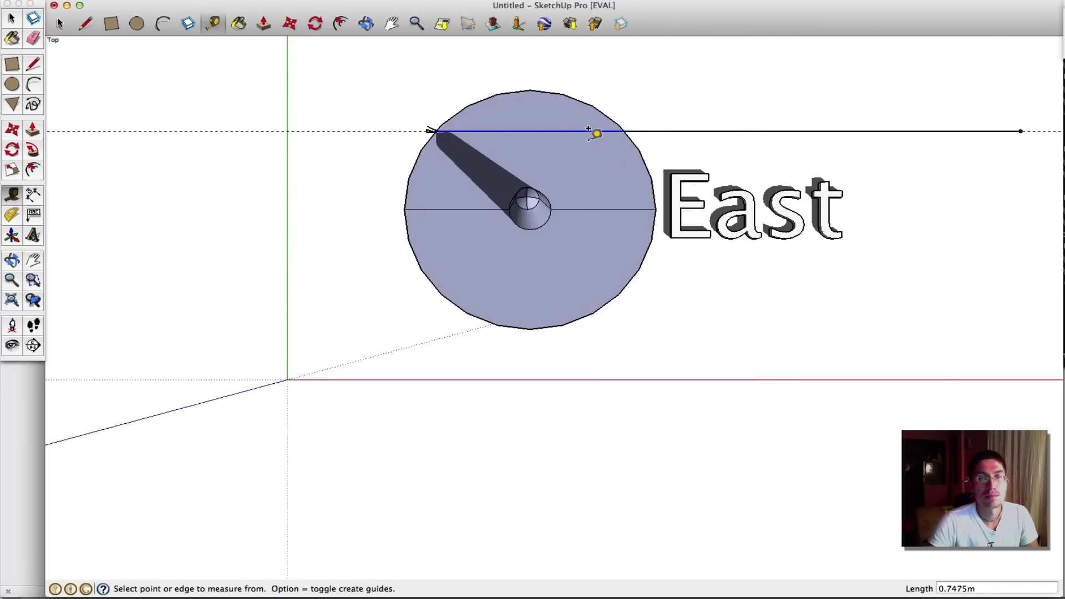
pyautogui.scroll(5, 542, 114)
pyautogui.scroll(-3, 541, 115)
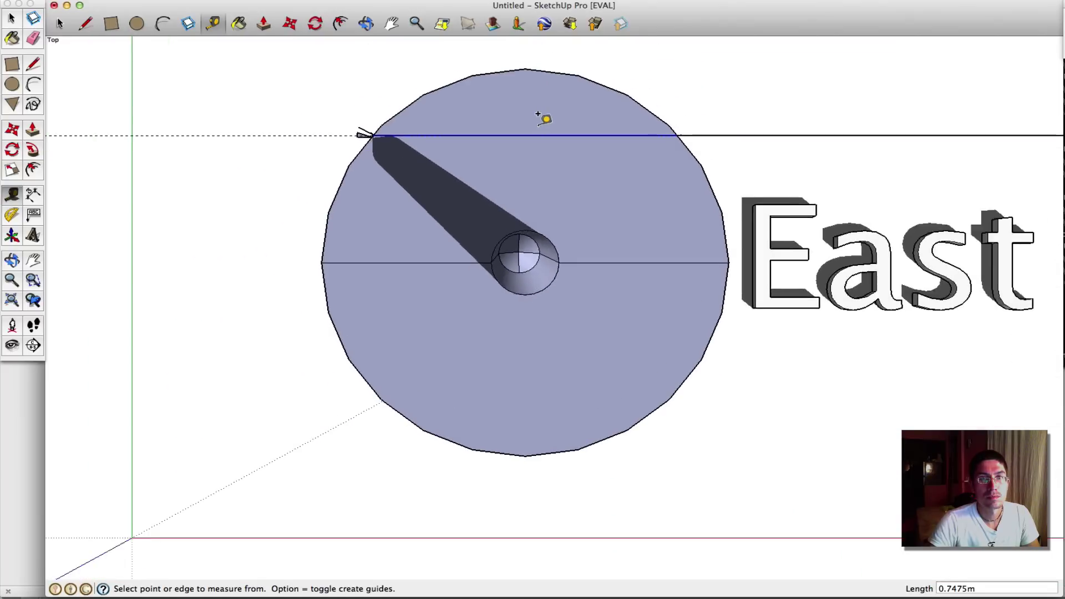
pyautogui.scroll(-1, 537, 124)
pyautogui.press('space')
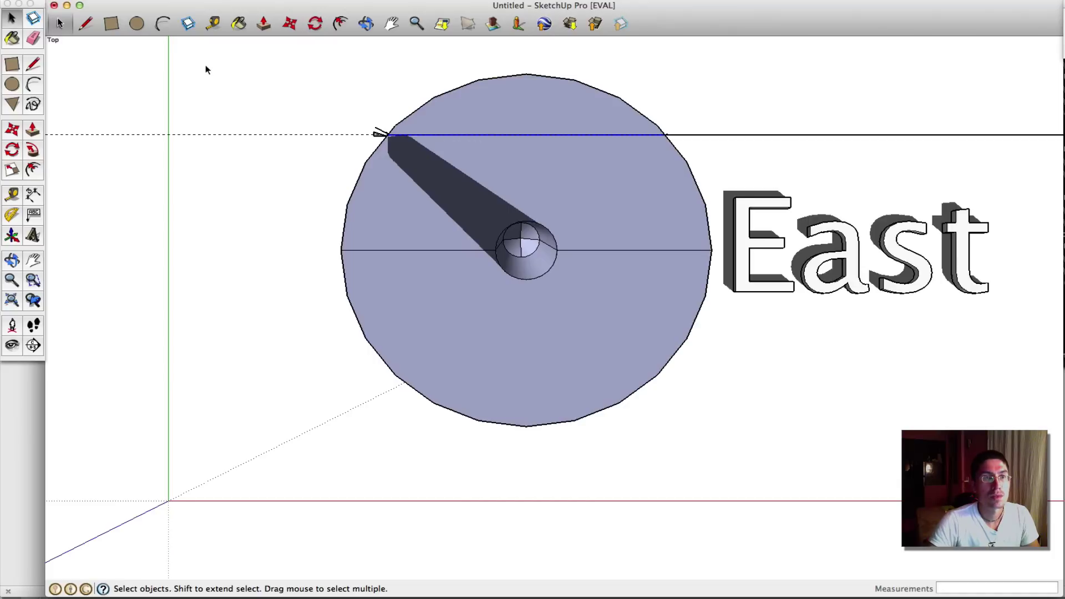
# Step: Draw a 0.36 m radius circle centred on the shadow tip
pyautogui.click(141, 29)
pyautogui.scroll(6, 383, 130)
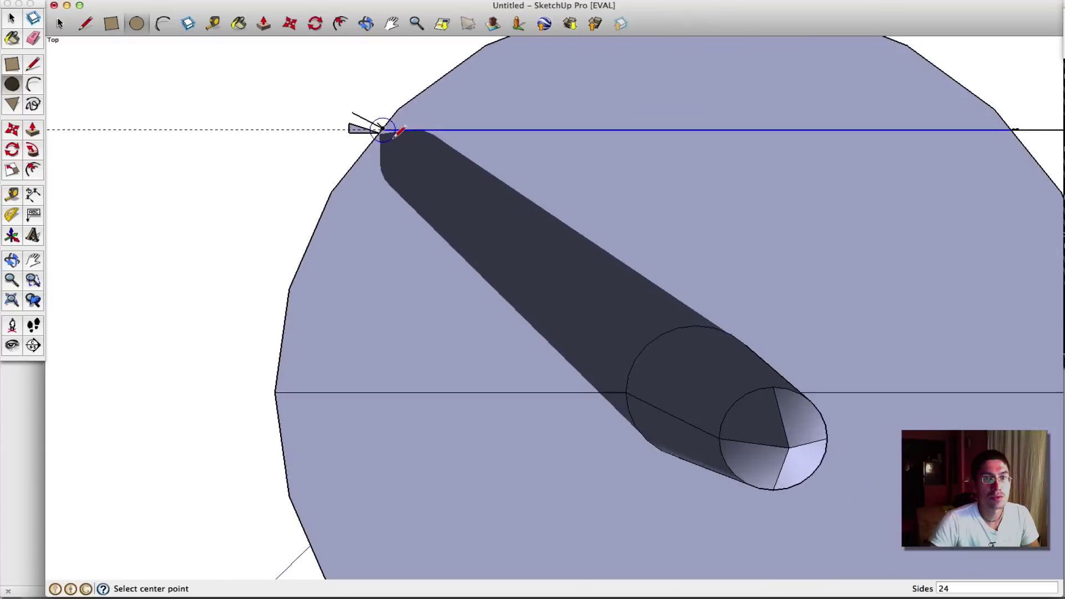
pyautogui.scroll(4, 393, 137)
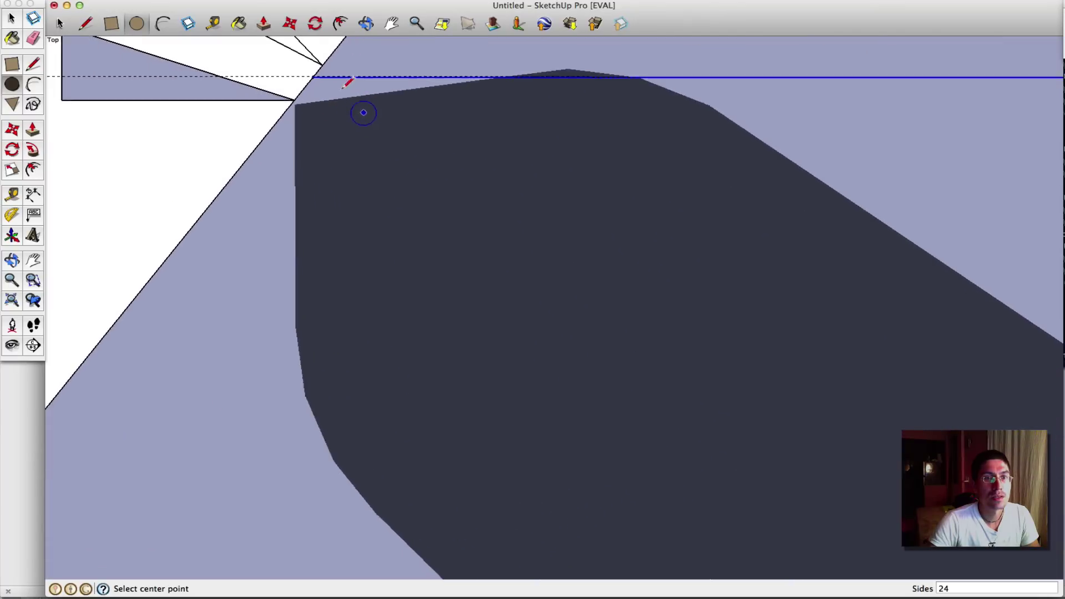
pyautogui.click(309, 74)
pyautogui.scroll(-6, 481, 159)
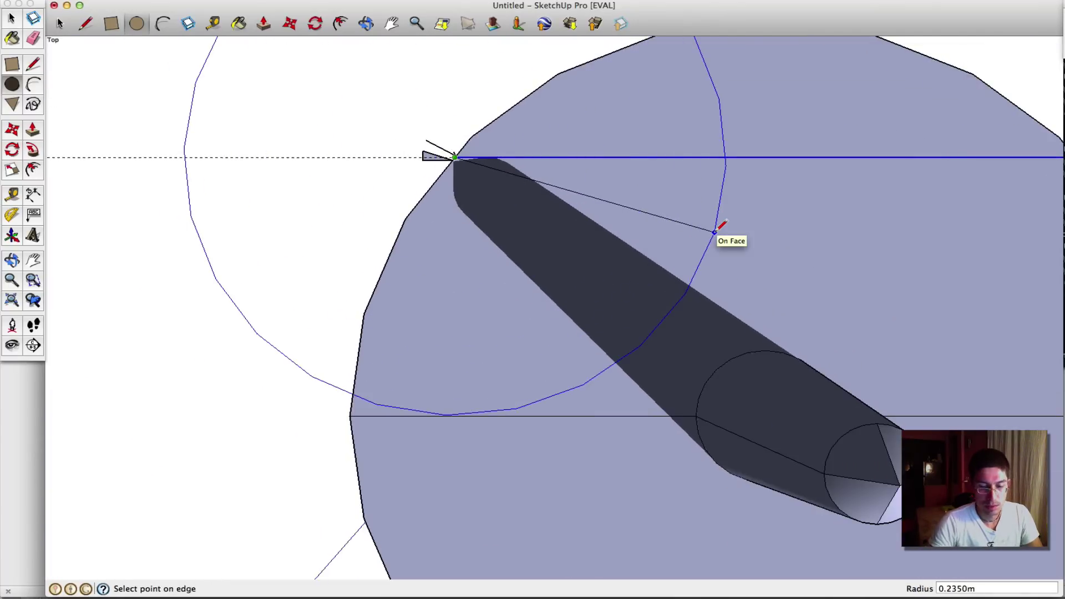
pyautogui.write('.36')
pyautogui.press('Return')
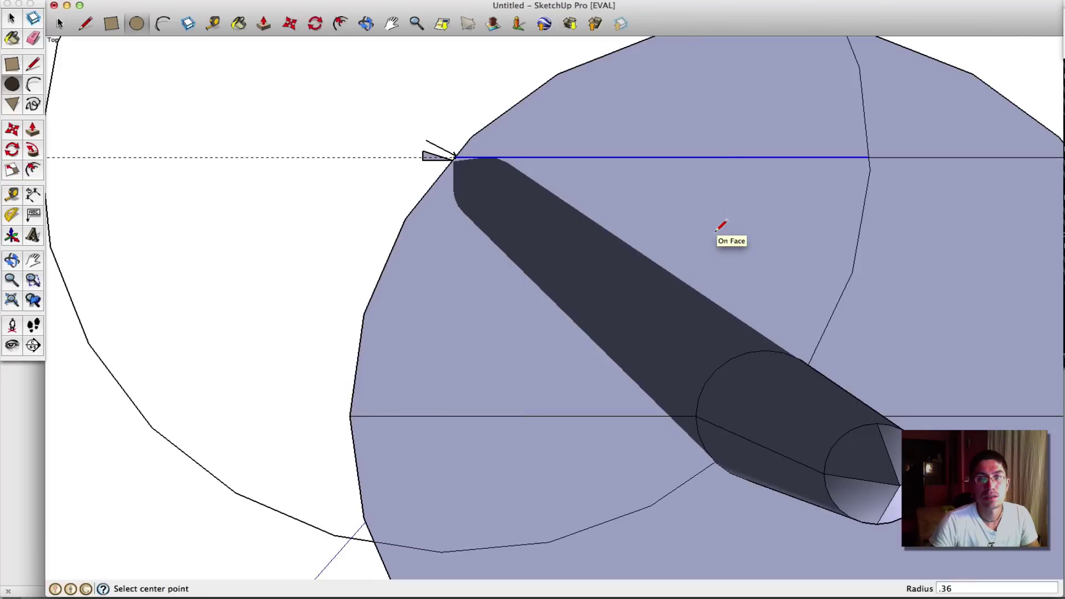
# Step: Draw a second equal 0.36 m circle centred on the east-west line's east end
pyautogui.scroll(-2, 715, 232)
pyautogui.scroll(-3, 716, 230)
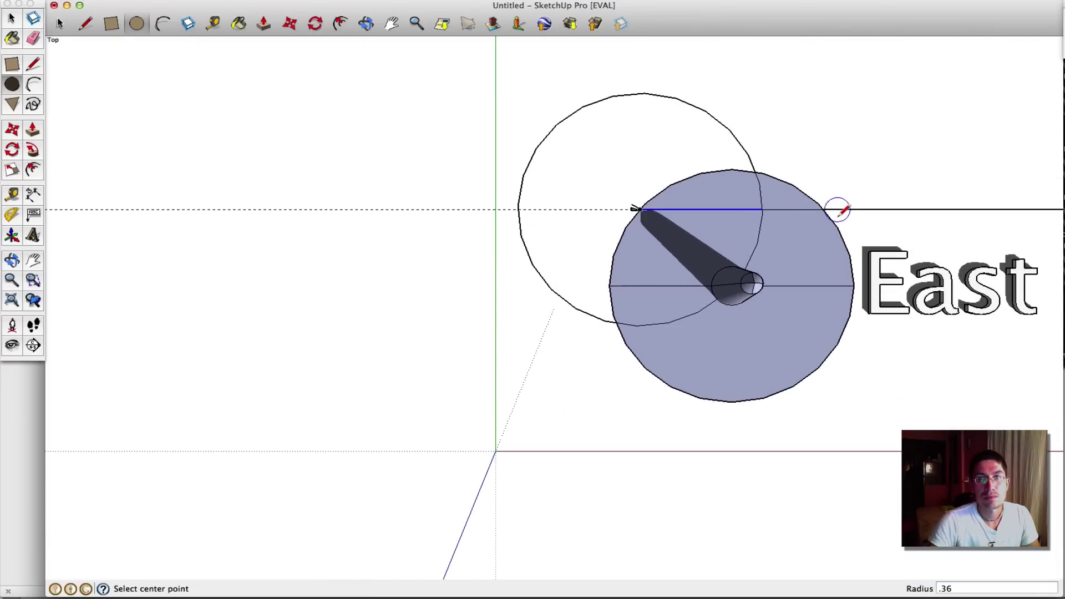
pyautogui.scroll(4, 826, 216)
pyautogui.scroll(6, 813, 194)
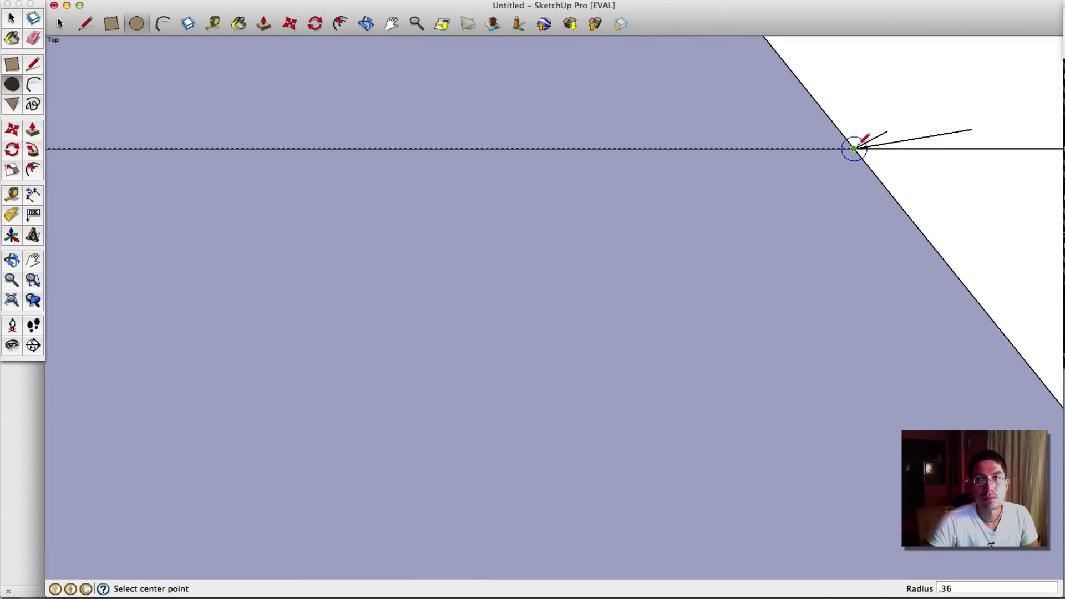
pyautogui.click(854, 149)
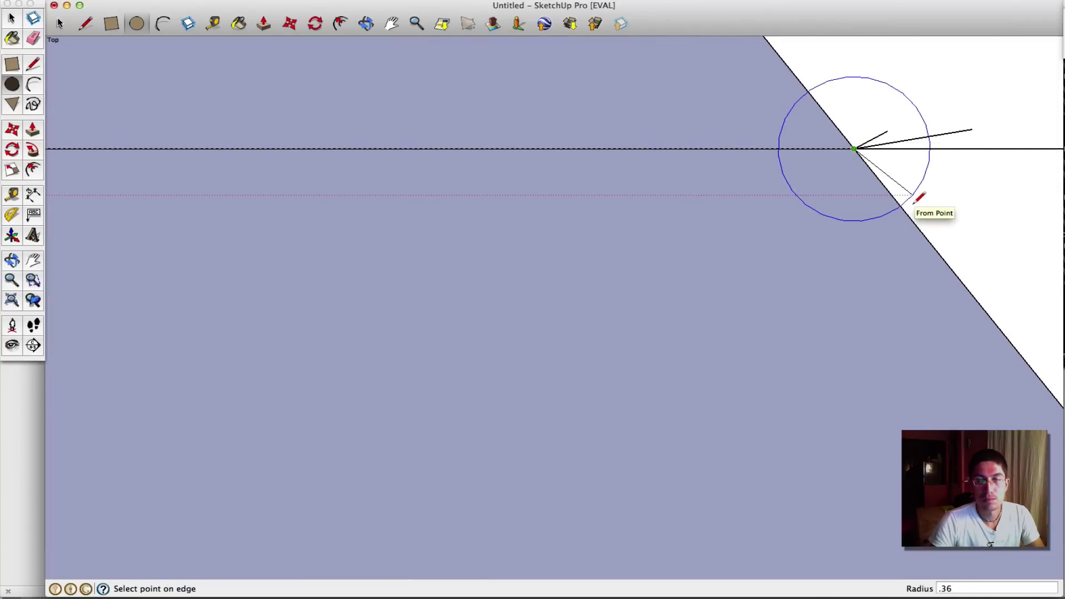
pyautogui.click(915, 202)
pyautogui.scroll(-8, 914, 202)
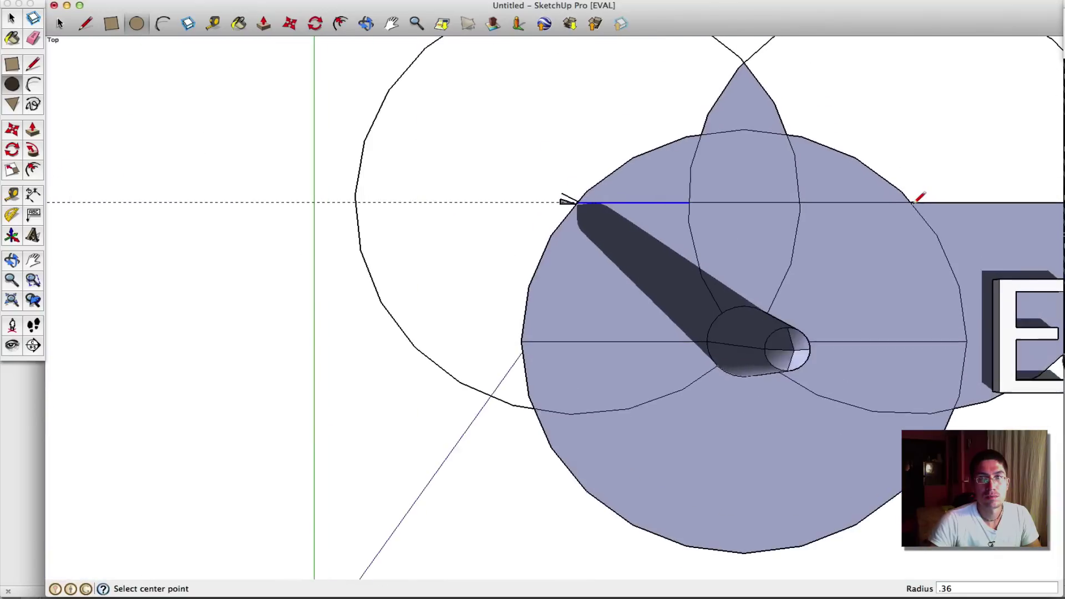
pyautogui.scroll(-4, 914, 202)
pyautogui.press('space')
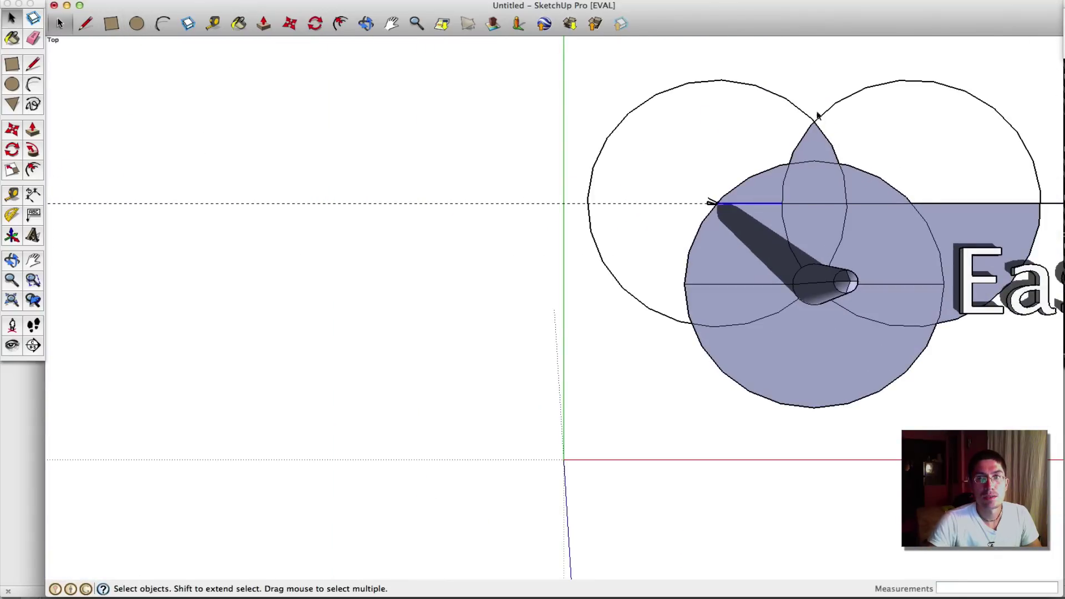
pyautogui.click(88, 26)
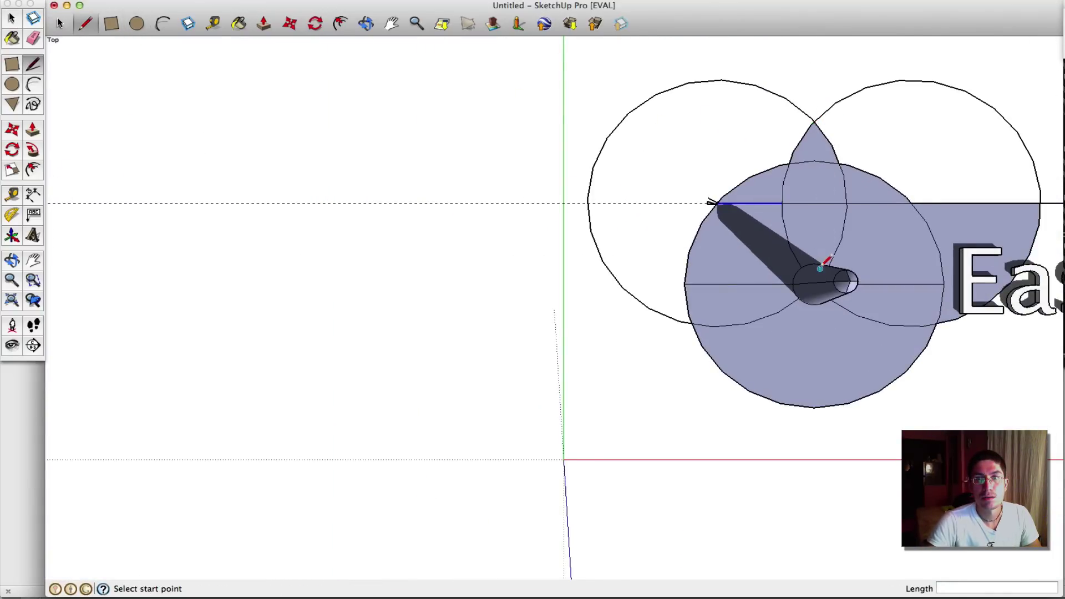
# Step: Draw a north-south line from the top circle intersection down well below the disc
pyautogui.click(814, 121)
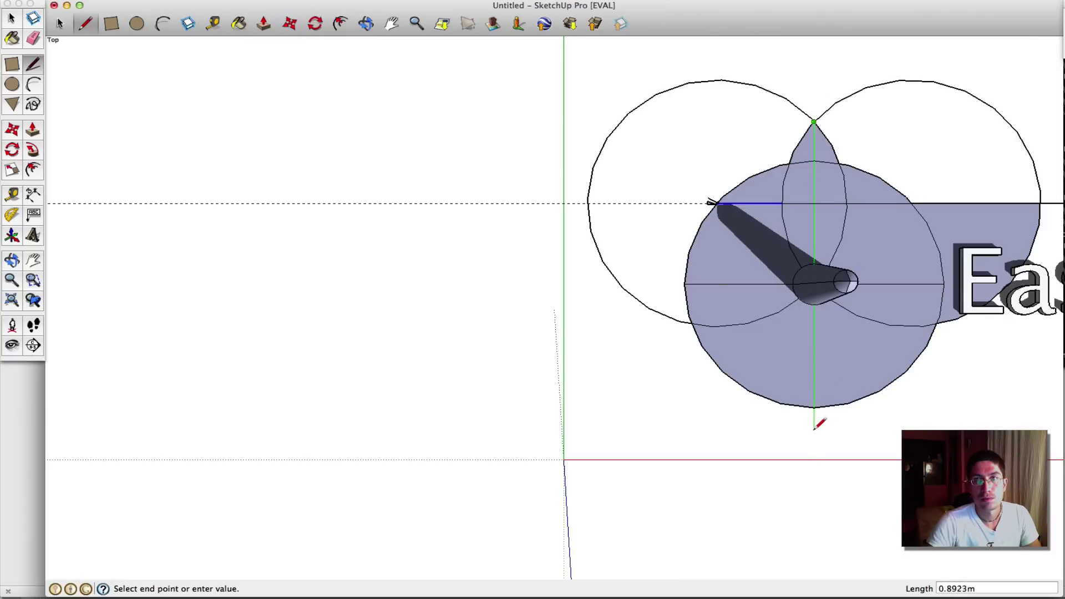
pyautogui.click(814, 490)
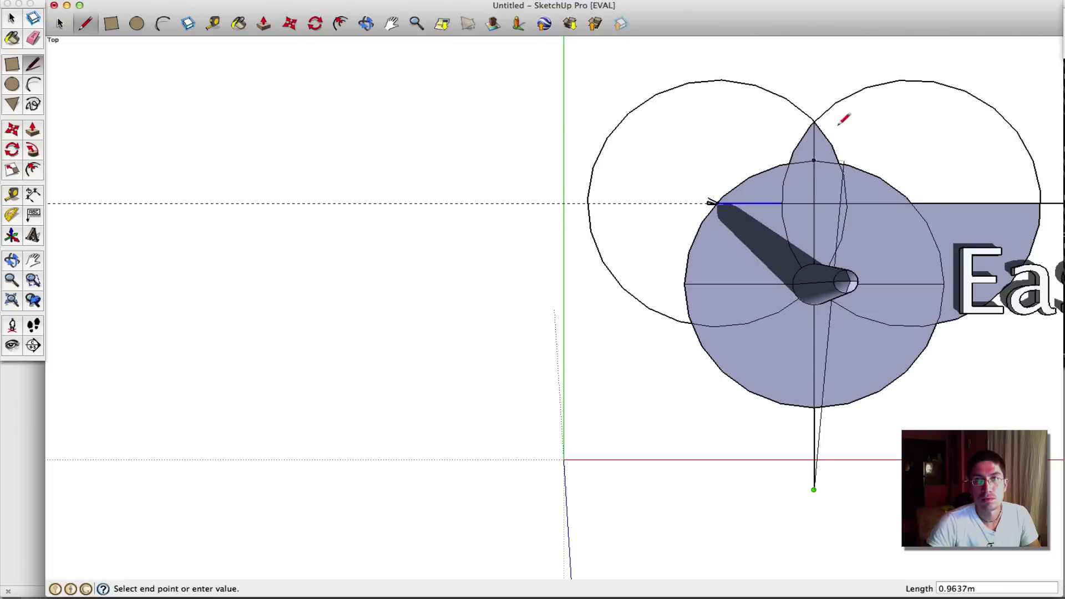
pyautogui.click(815, 120)
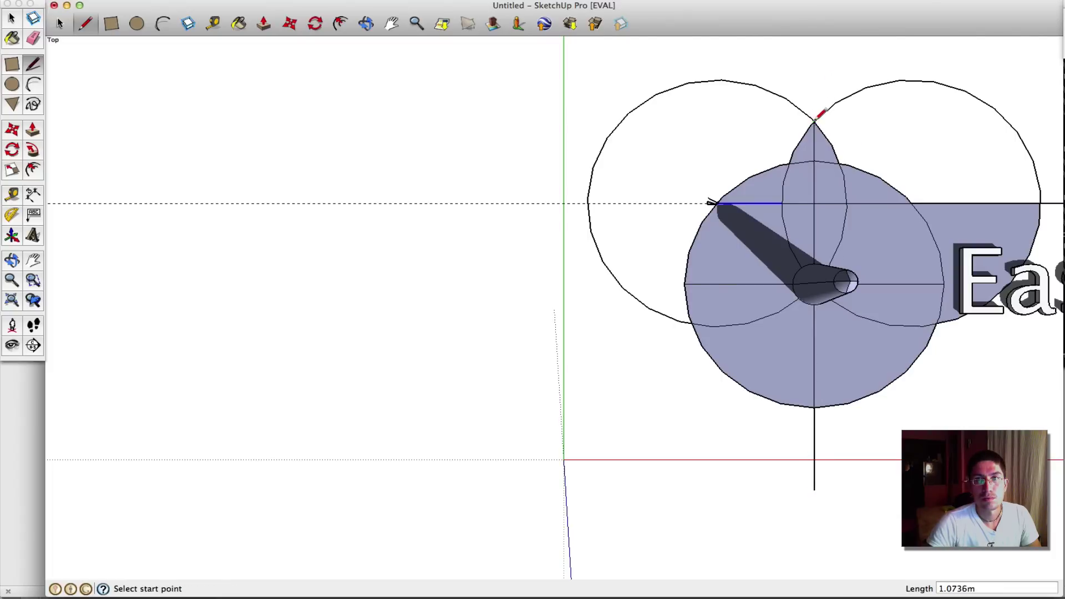
pyautogui.click(814, 58)
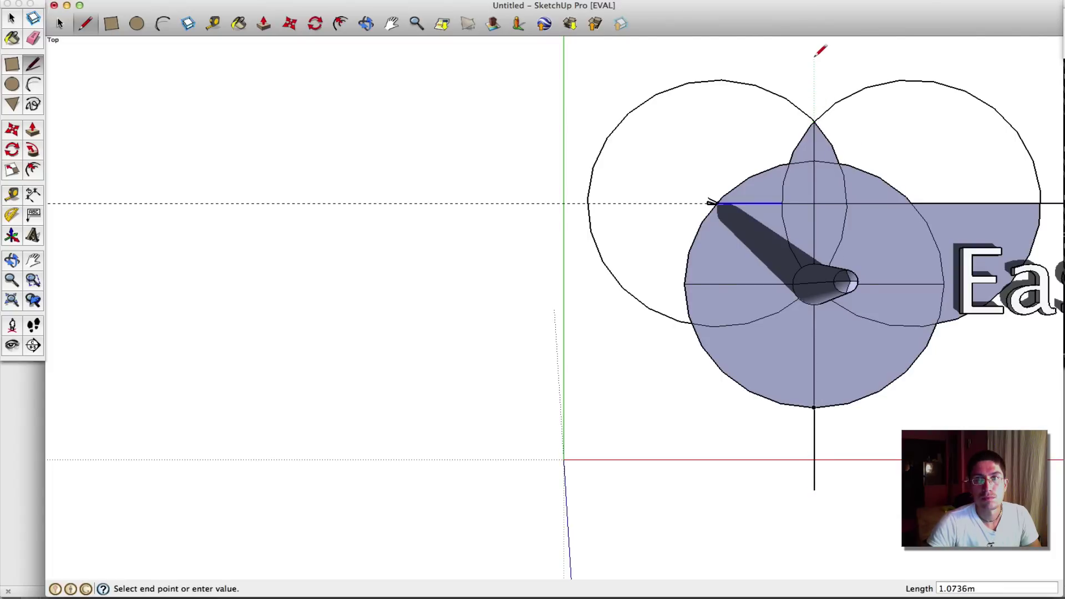
pyautogui.click(813, 120)
pyautogui.press('super+z')
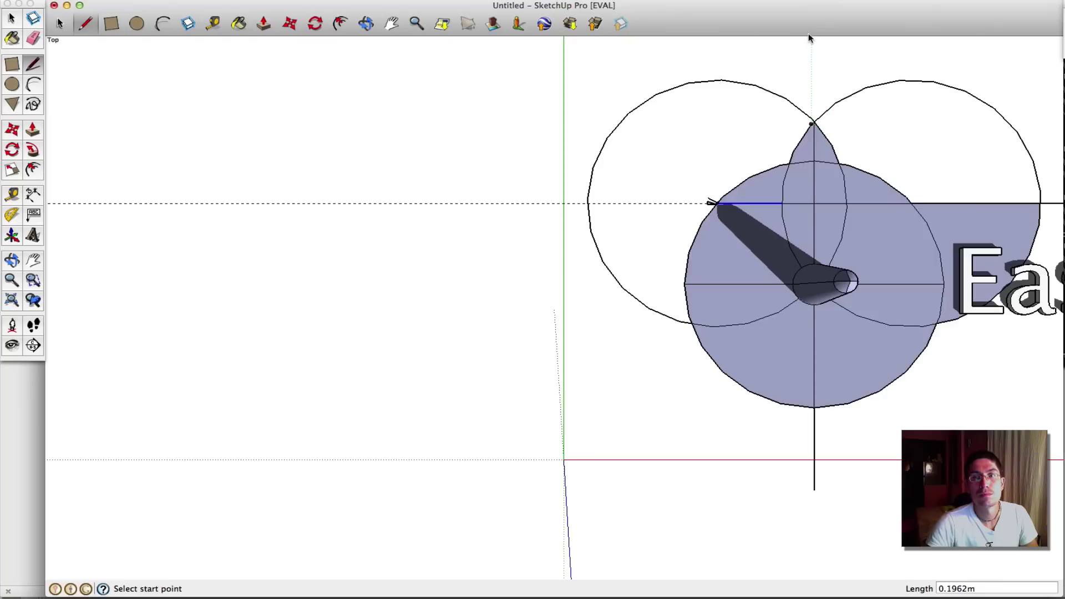
# Step: Extend the north-south line upward from the top intersection above the circles
pyautogui.click(813, 120)
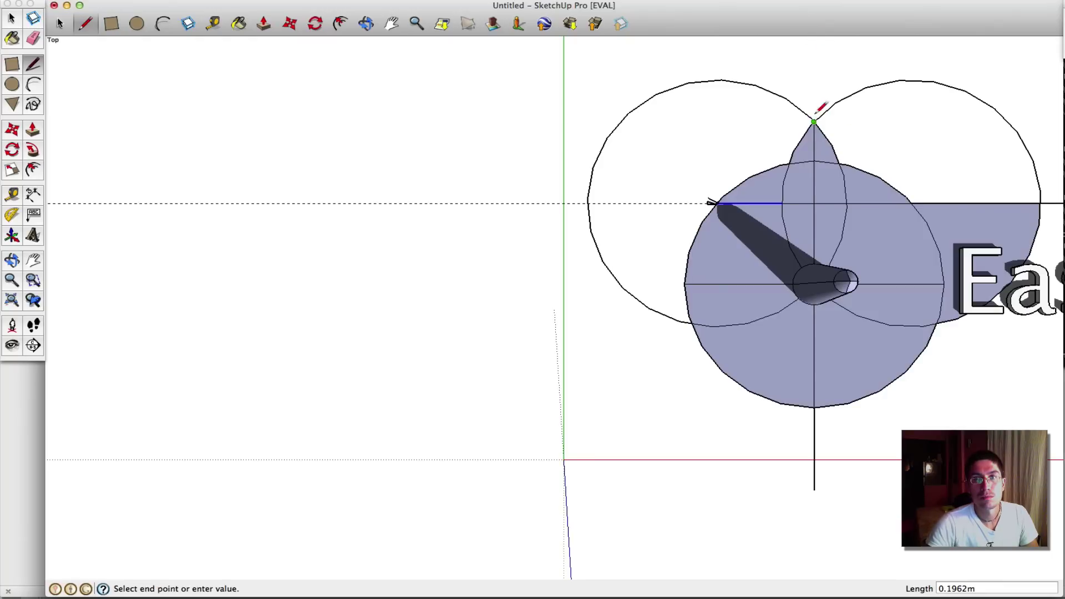
pyautogui.click(814, 60)
pyautogui.press('space')
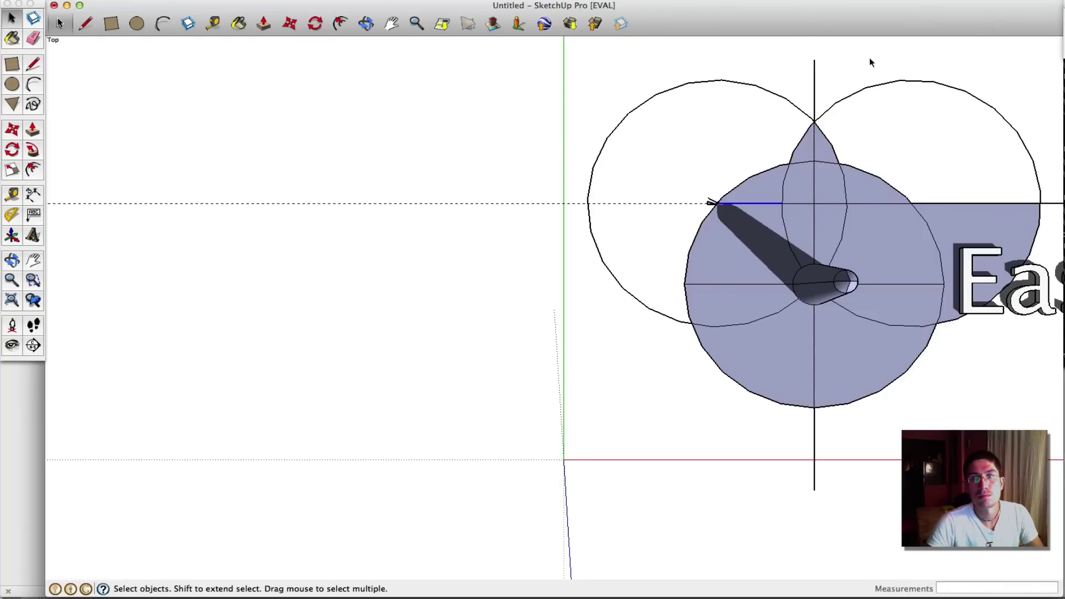
pyautogui.scroll(-3, 904, 104)
pyautogui.scroll(5, 966, 108)
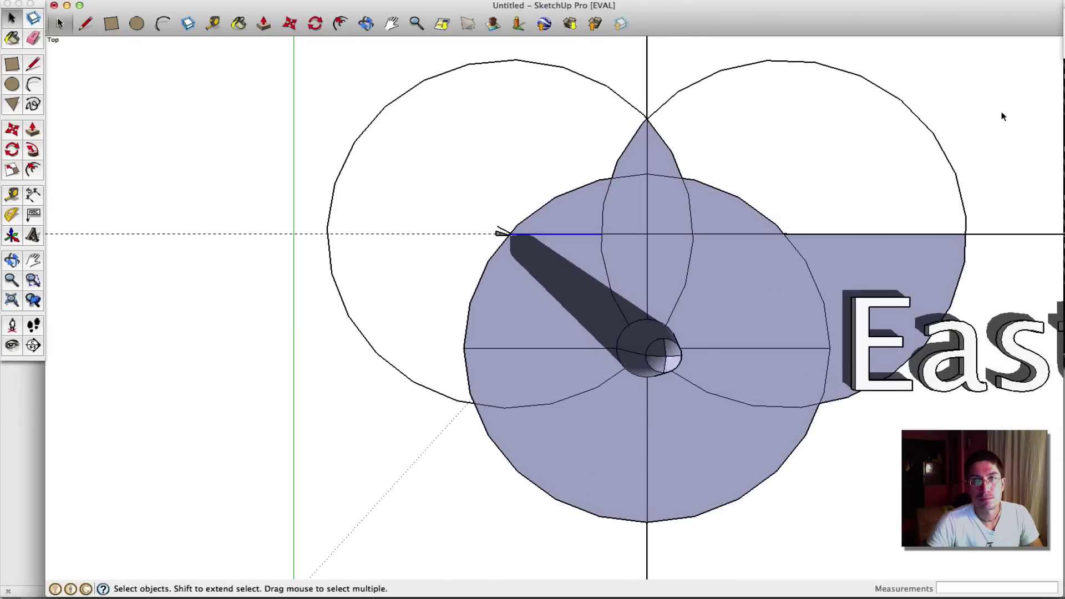
pyautogui.scroll(-2, 970, 105)
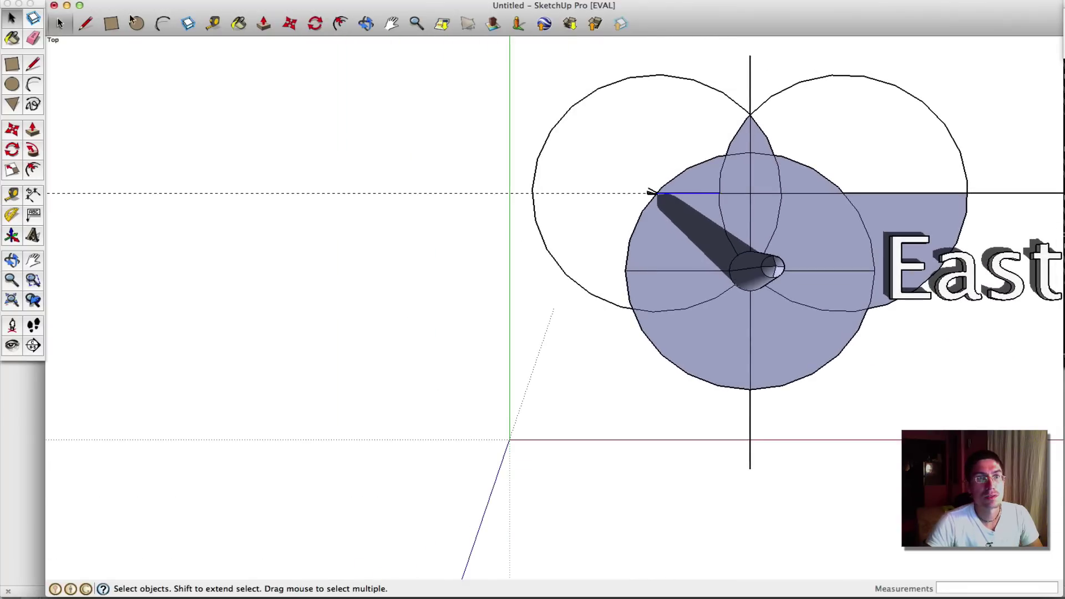
# Step: Start a Tape Measure measurement from the green axis, then cancel it
pyautogui.click(212, 23)
pyautogui.click(509, 104)
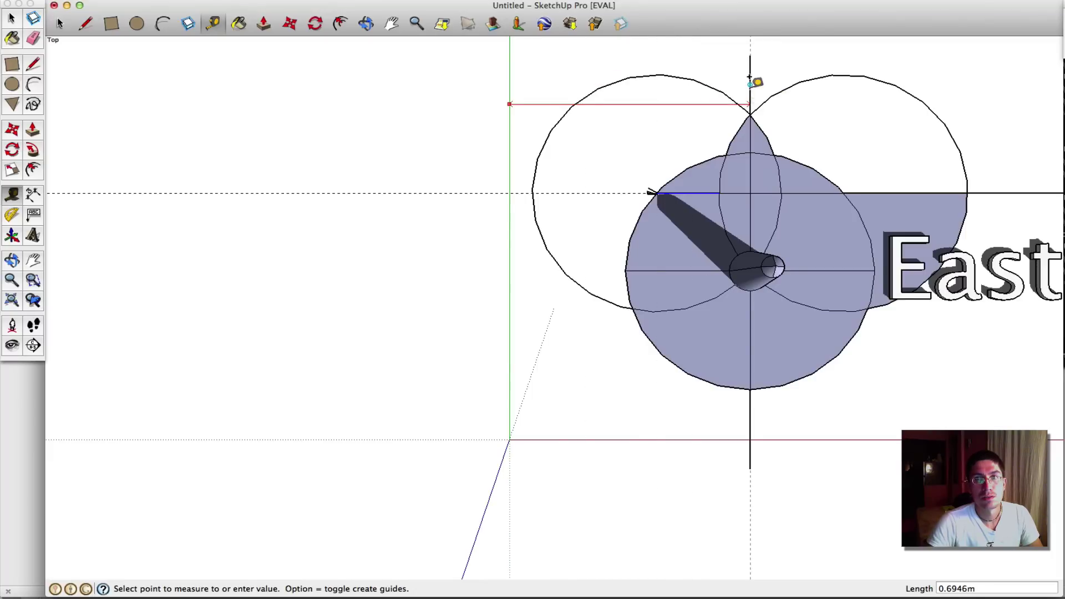
pyautogui.press('space')
pyautogui.scroll(-4, 862, 217)
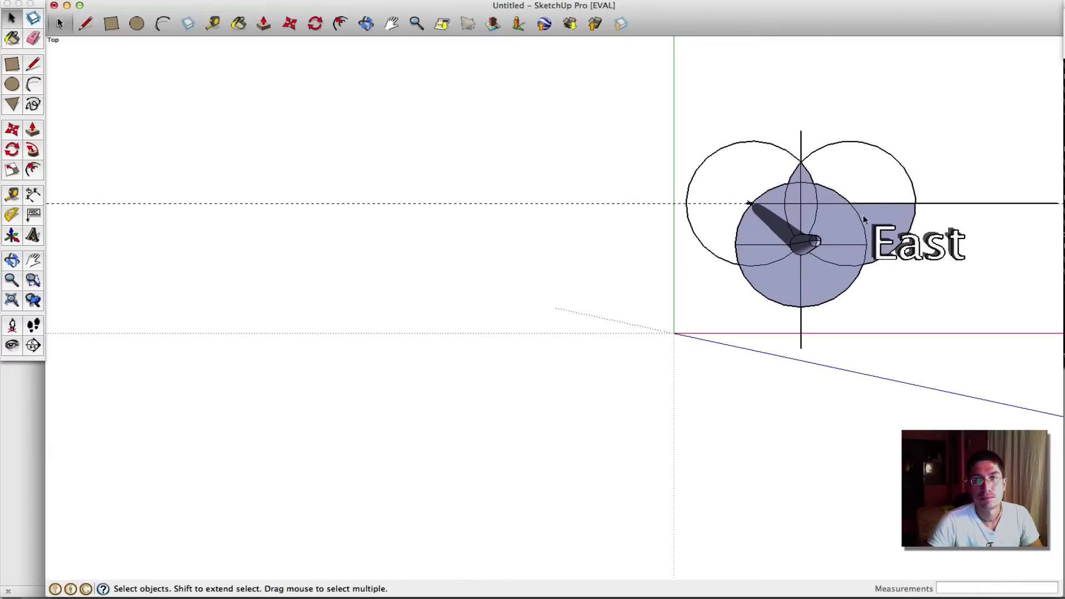